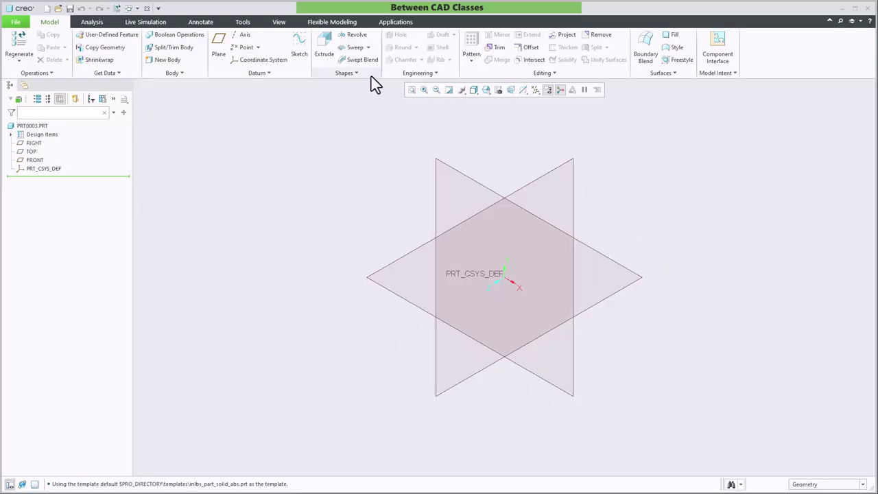
- Start a Helical Sweep and open its helix profile sketch on the FRONT plane with RIGHT as the orientation reference
left_click(368, 47)
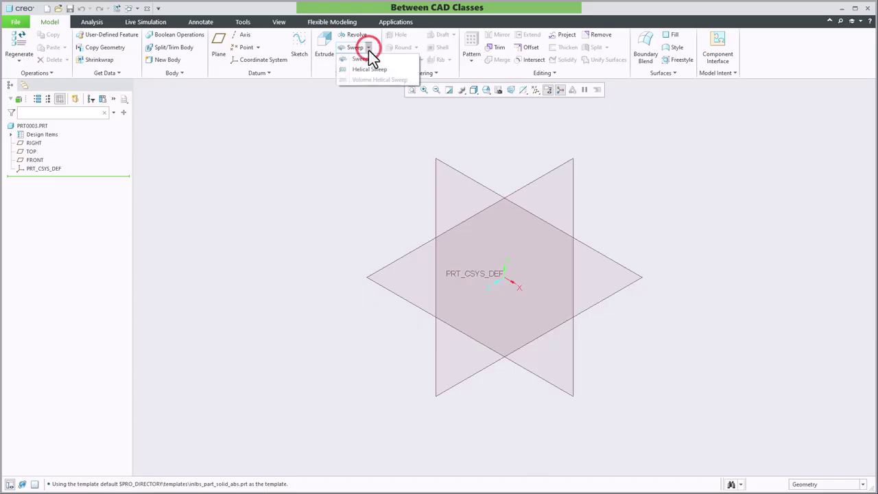
left_click(374, 69)
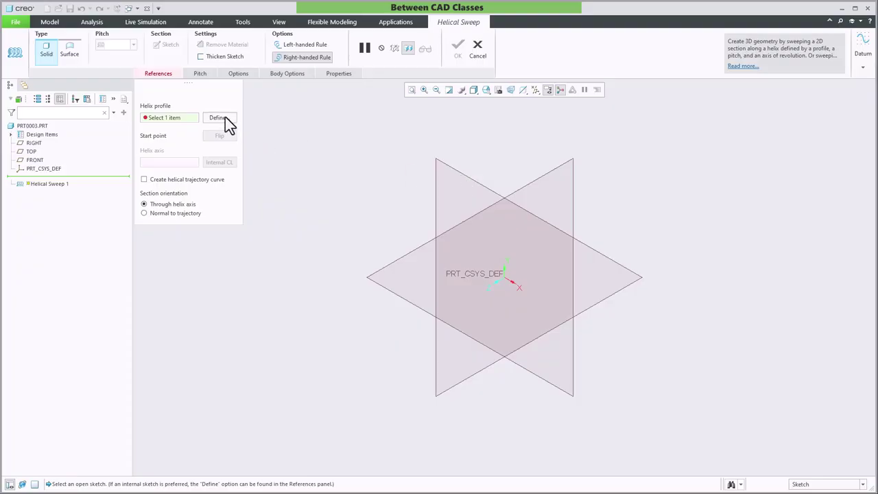
left_click(219, 117)
left_click(448, 165)
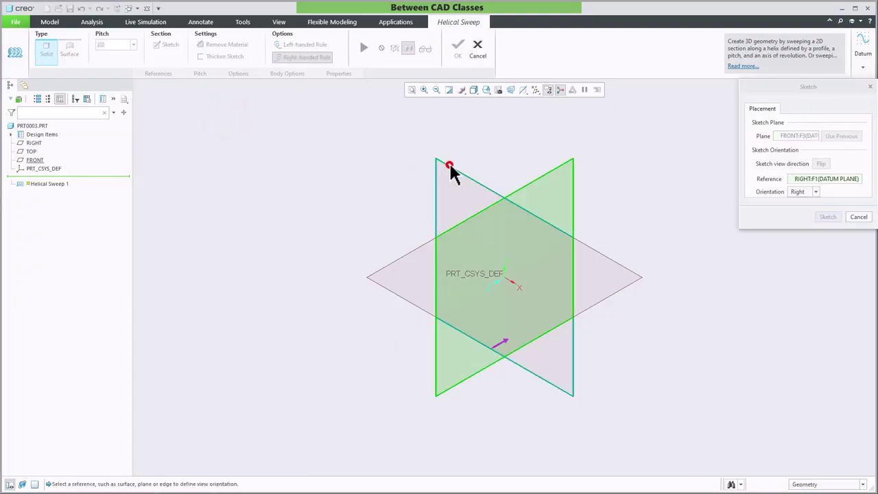
left_click(826, 216)
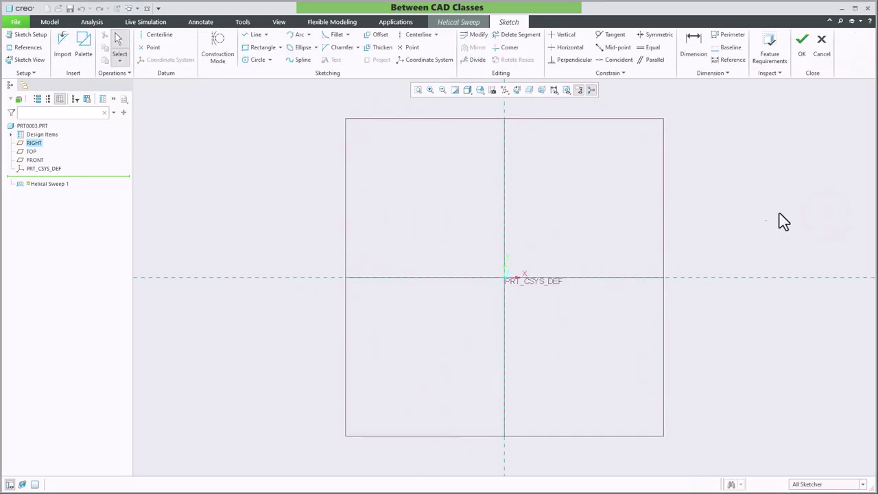
- Sketch a vertical centerline through the origin as the helix axis
left_click(411, 35)
left_click(504, 278)
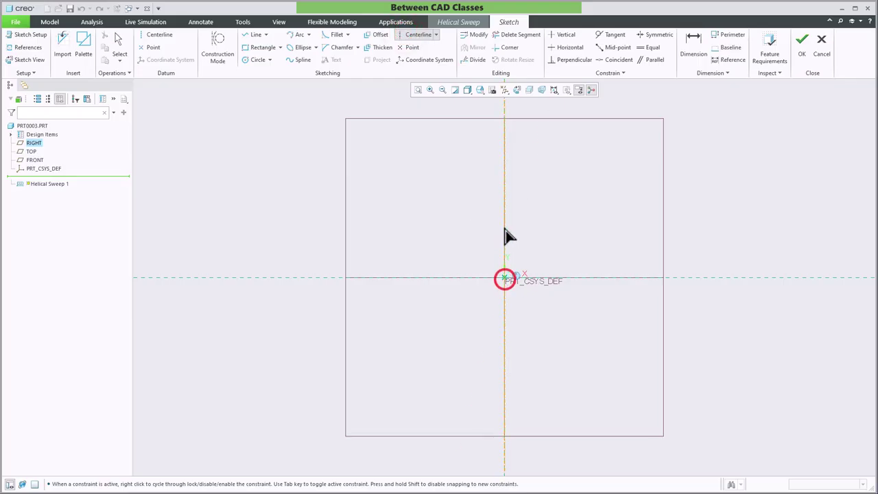
left_click(504, 230)
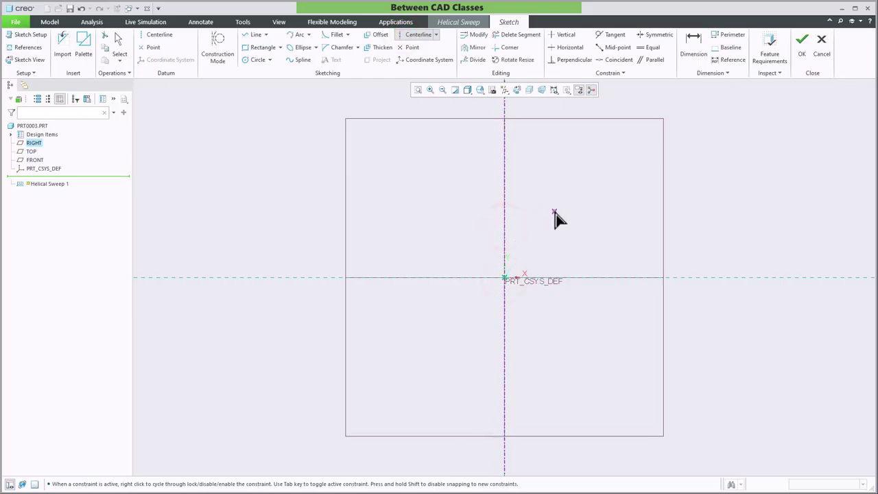
middle_click(557, 218)
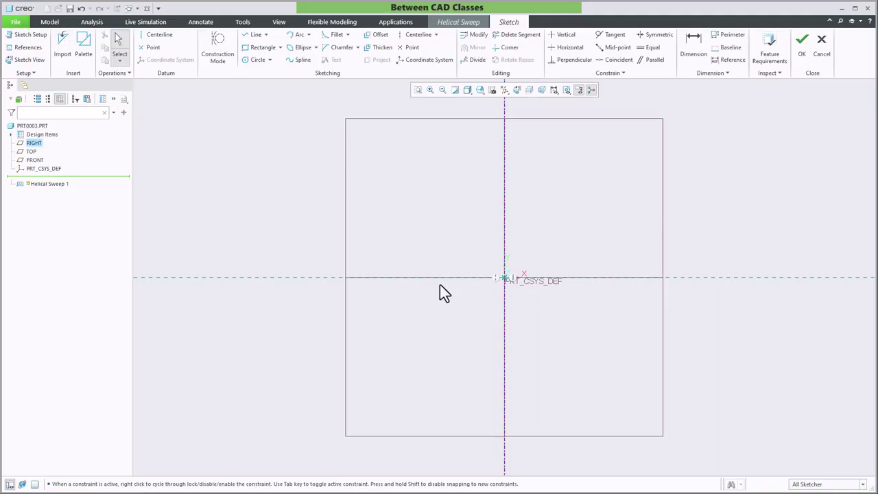
- Sketch a vertical profile line about 132 long, starting on the horizontal reference about 60 from the centerline on the positive X side
left_click(249, 35)
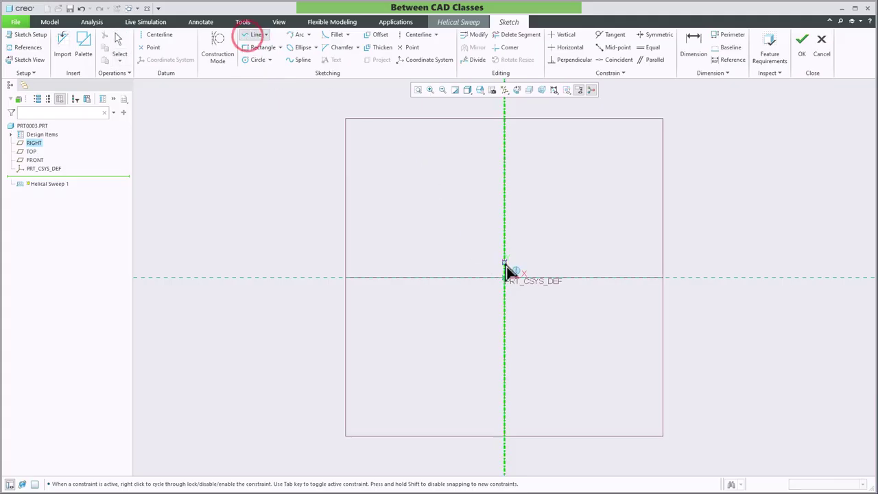
left_click(542, 278)
left_click(541, 196)
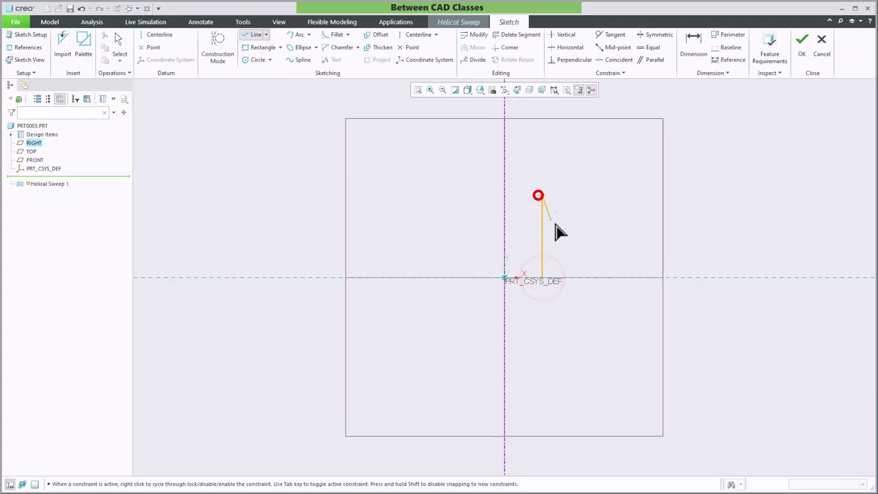
middle_click(565, 236)
- Set the vertical profile line's length to 10
scroll(564, 230, "down", 2)
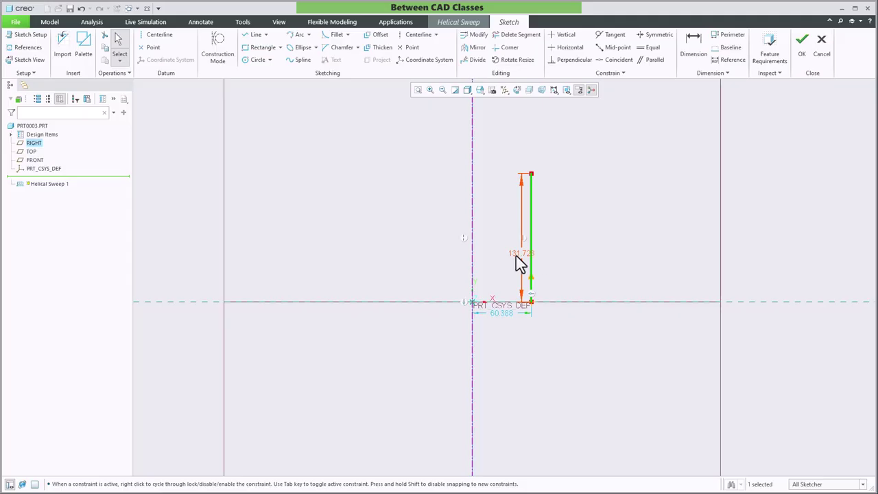
double_click(520, 253)
type("10")
key("Return")
- Dimension the profile line as a diameter of 8 about the centerline and finish the helix profile sketch
scroll(530, 275, "down", 2)
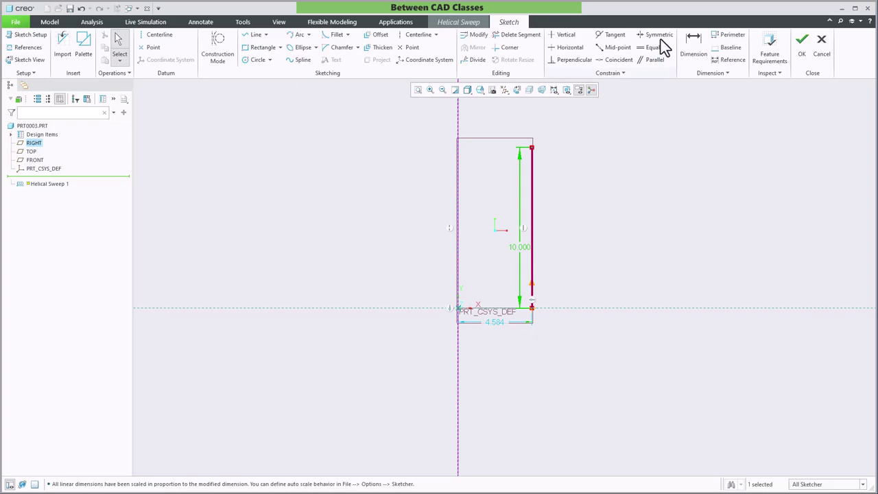
left_click(691, 47)
left_click(457, 115)
left_click(533, 196)
left_click(457, 120)
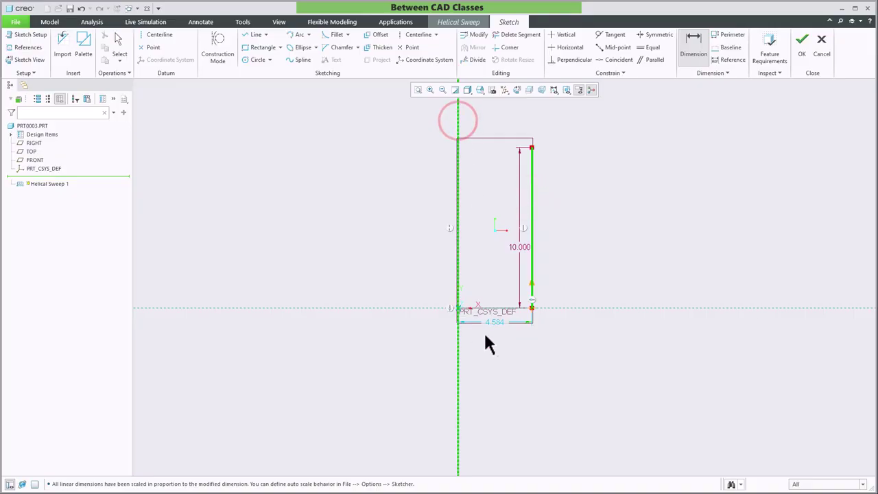
middle_click(473, 348)
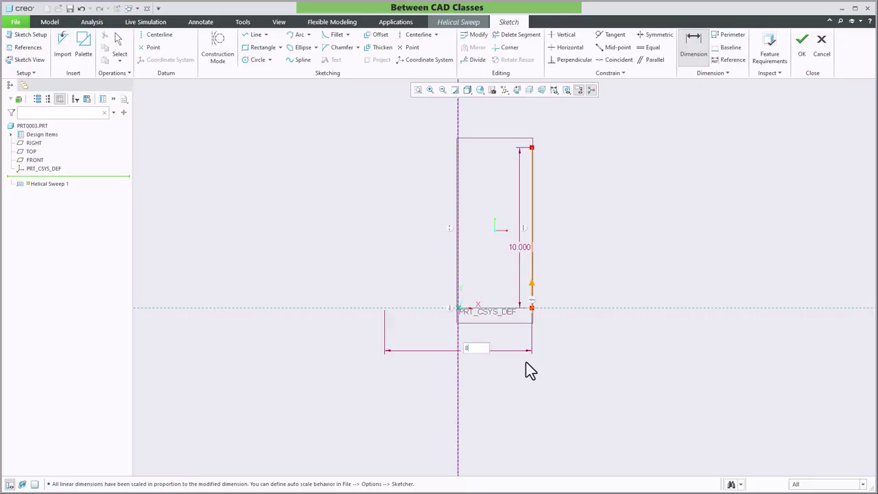
key("Return")
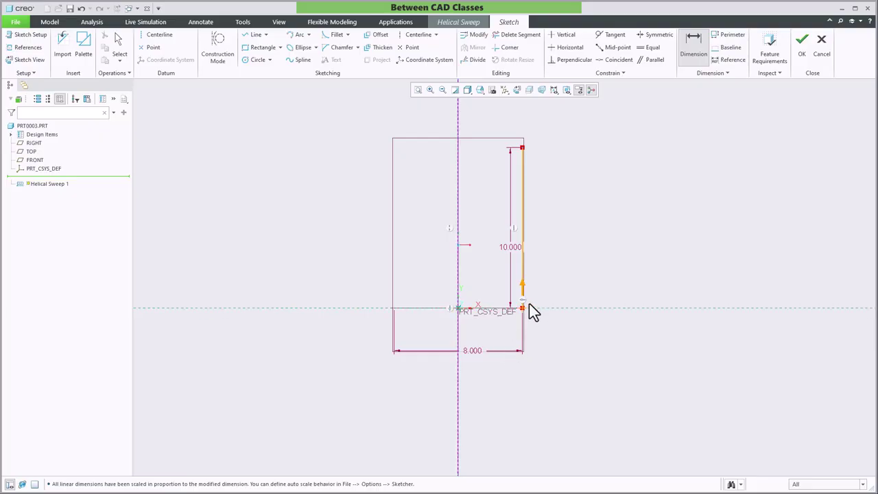
left_click(802, 55)
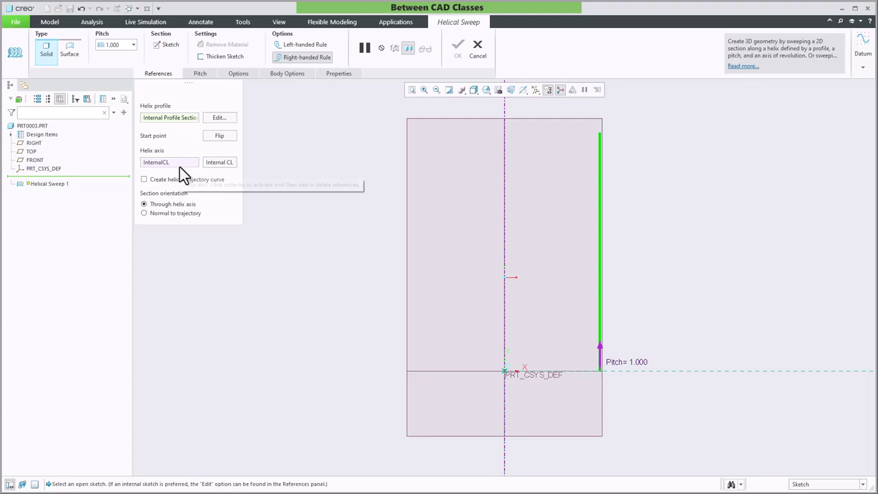
- Sketch the sweep section as a circle of diameter 1 centred on the profile's start point and finish the section
left_click(168, 47)
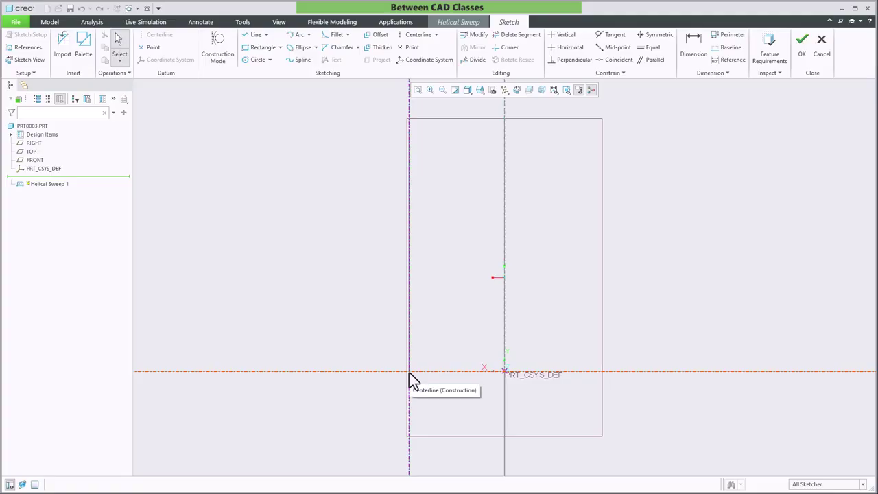
left_click(253, 59)
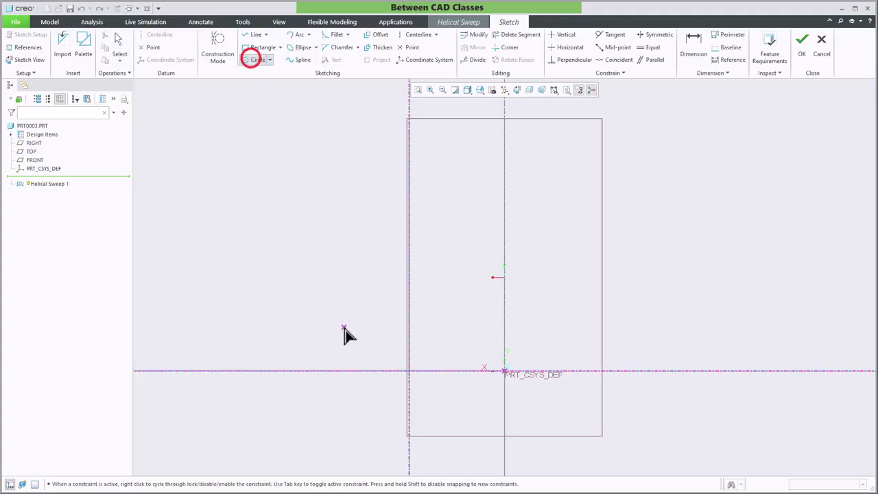
left_click(408, 371)
left_click(417, 367)
middle_click(415, 359)
double_click(382, 361)
type("1")
key("Return")
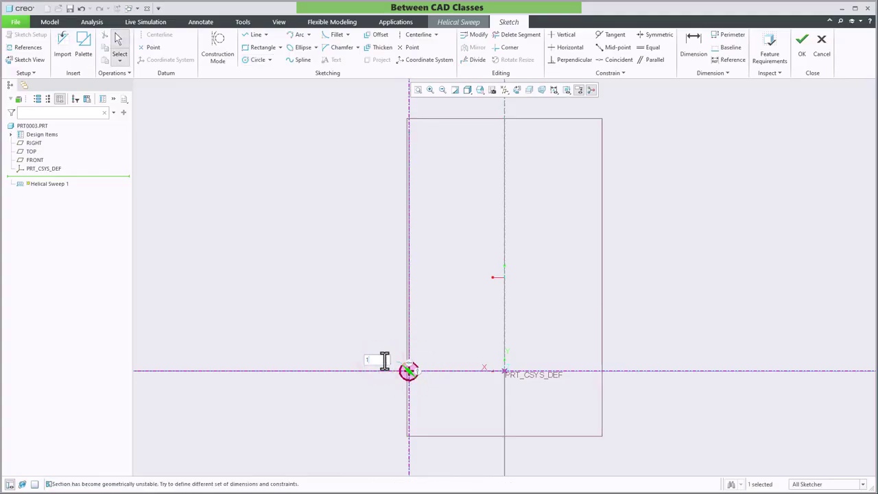
left_click(801, 56)
- Set the helical sweep's pitch to 2
scroll(690, 290, "down", 1)
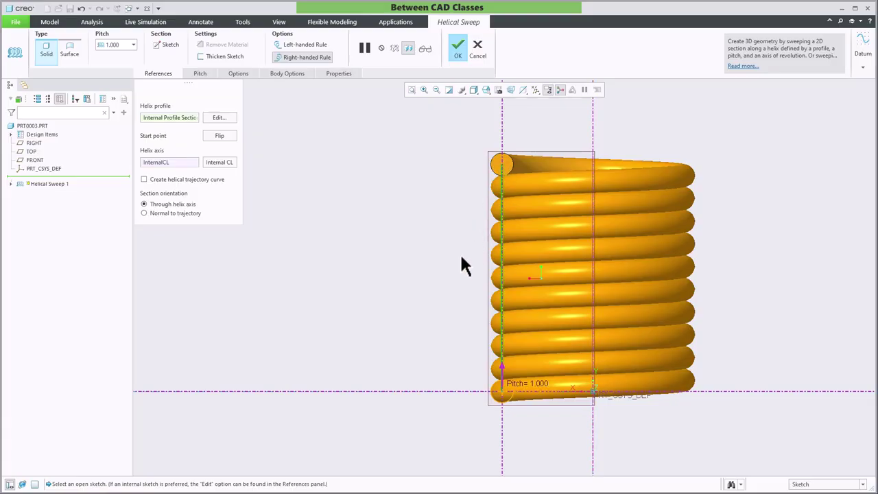
middle_click_drag(458, 260, 473, 281)
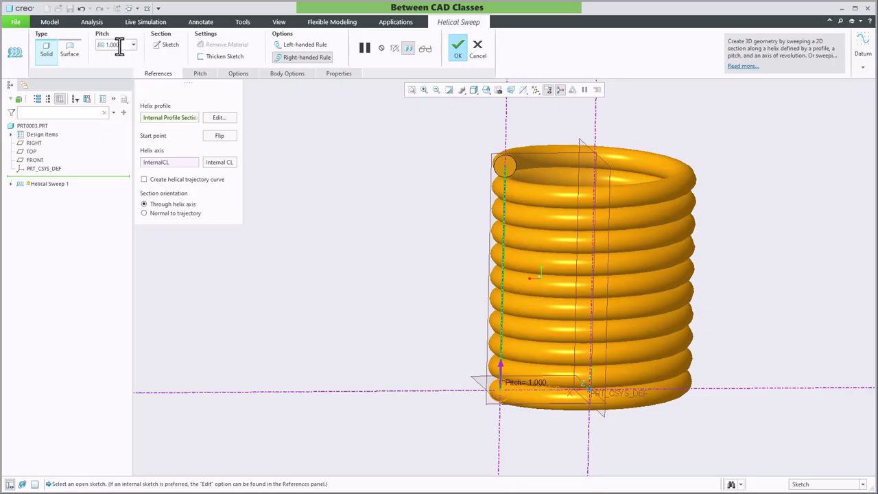
middle_click_drag(448, 340, 362, 241)
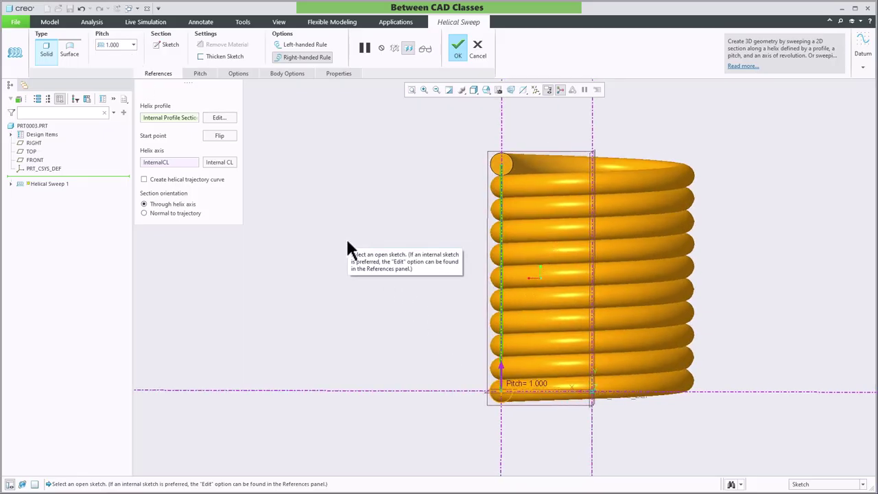
scroll(460, 389, "down", 2)
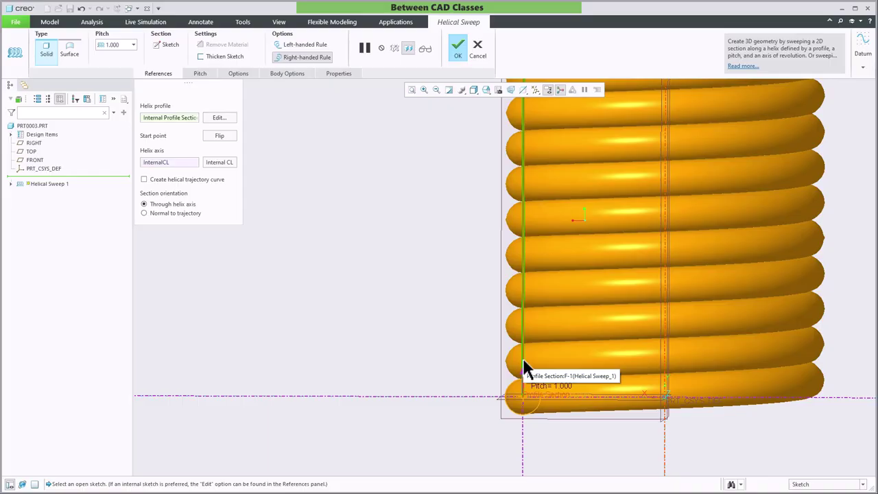
double_click(122, 44)
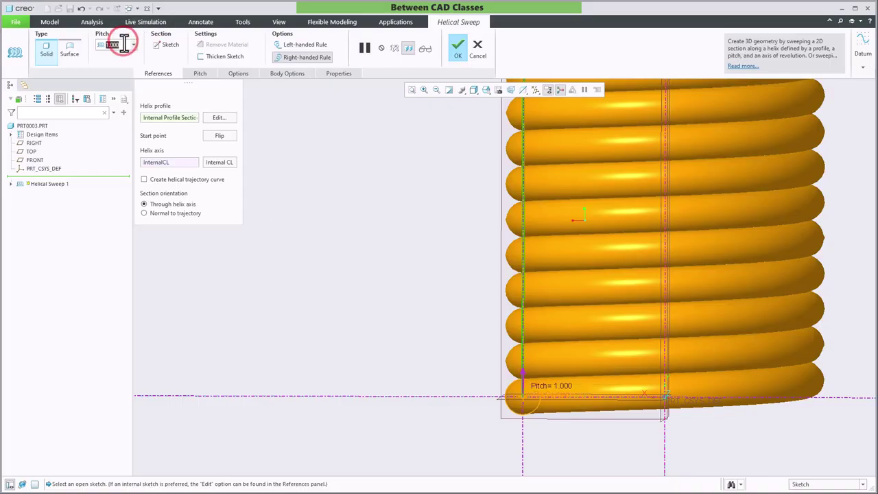
type("2")
key("Return")
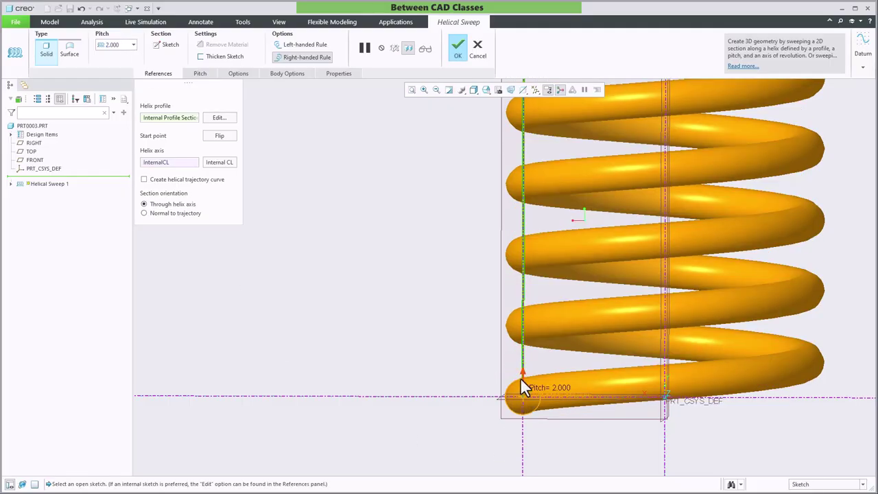
- Set the helical sweep's pitch to 1.5
scroll(524, 340, "down", 3)
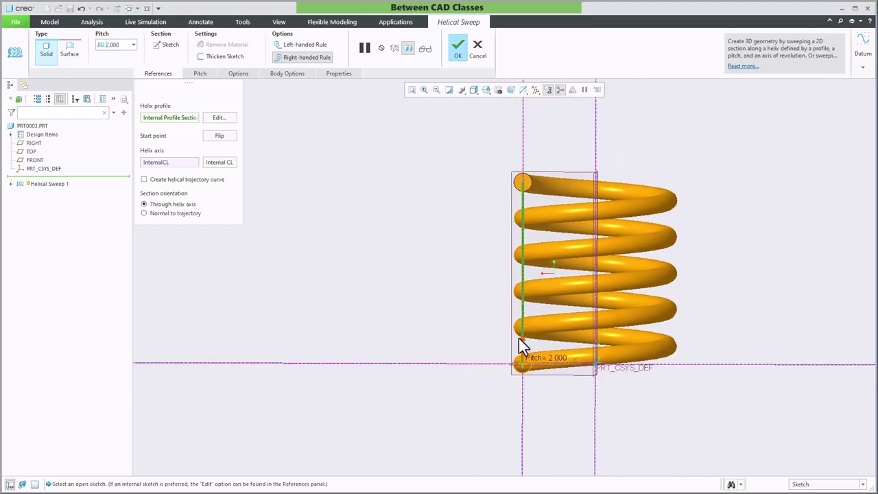
left_click(106, 45)
type("1.5")
key("Return")
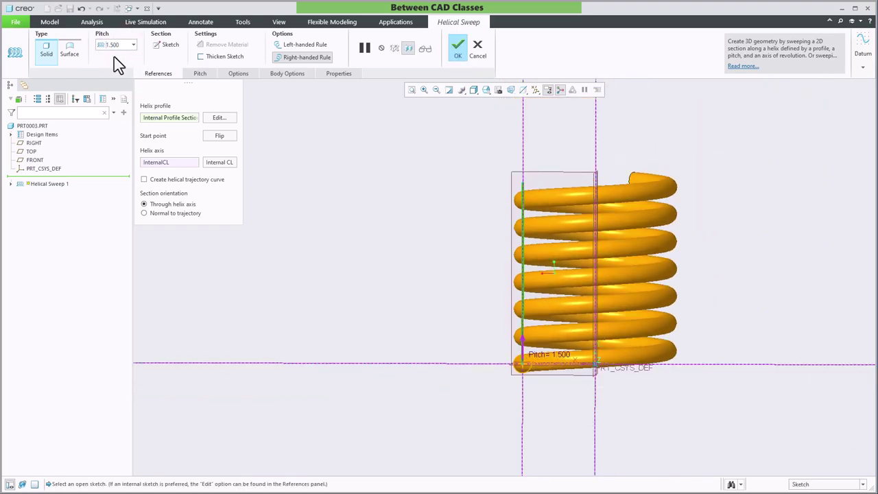
- Switch the coil direction to the left-handed rule and complete the helical sweep
middle_click_drag(369, 201, 355, 225)
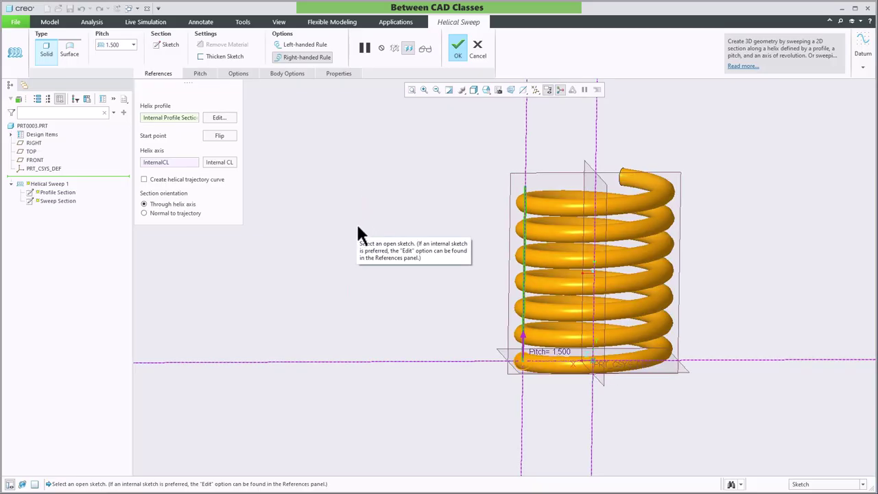
middle_click_drag(454, 364, 462, 391)
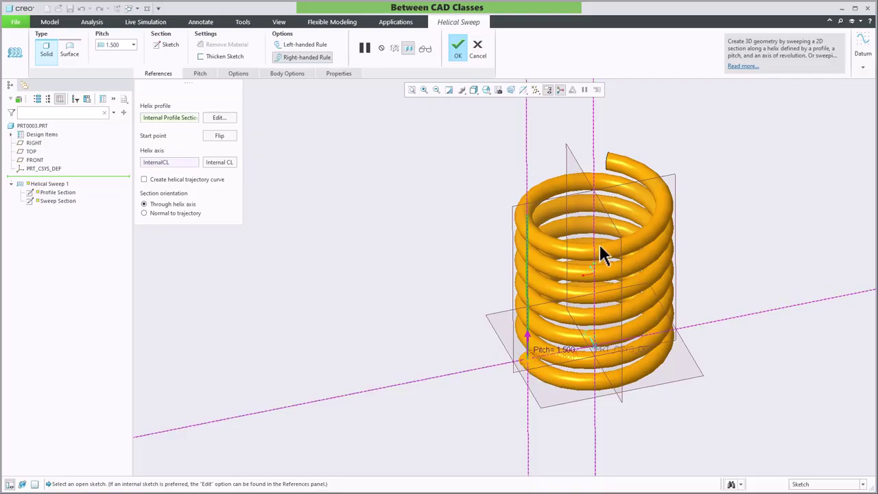
left_click(303, 46)
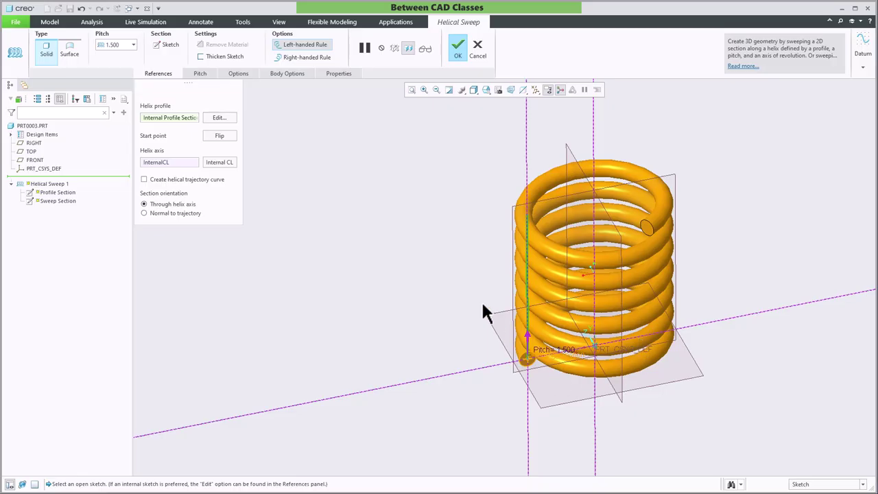
left_click(458, 47)
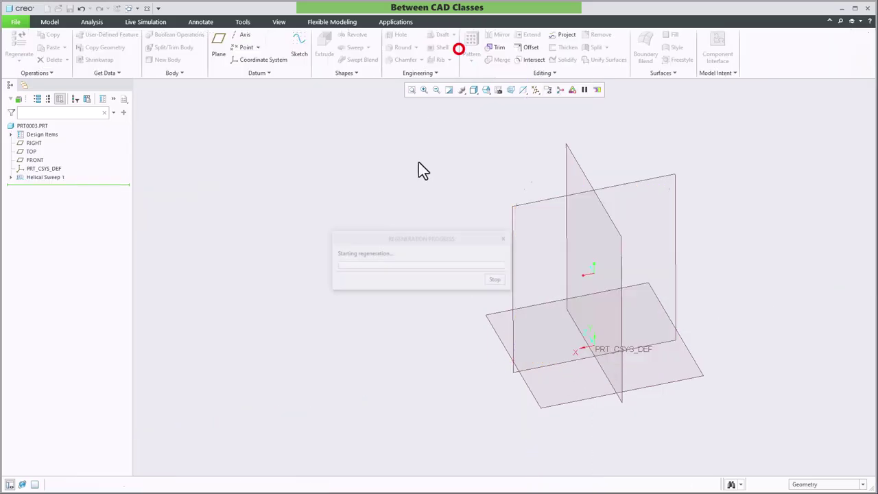
middle_click_drag(410, 288, 439, 317)
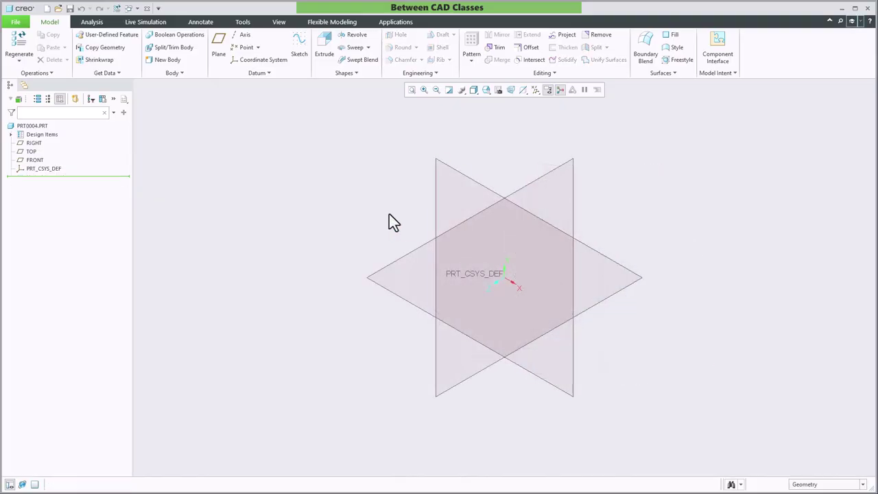
- In the new empty part, begin a Helical Sweep and open its profile sketch on FRONT, oriented by the RIGHT plane
left_click(368, 48)
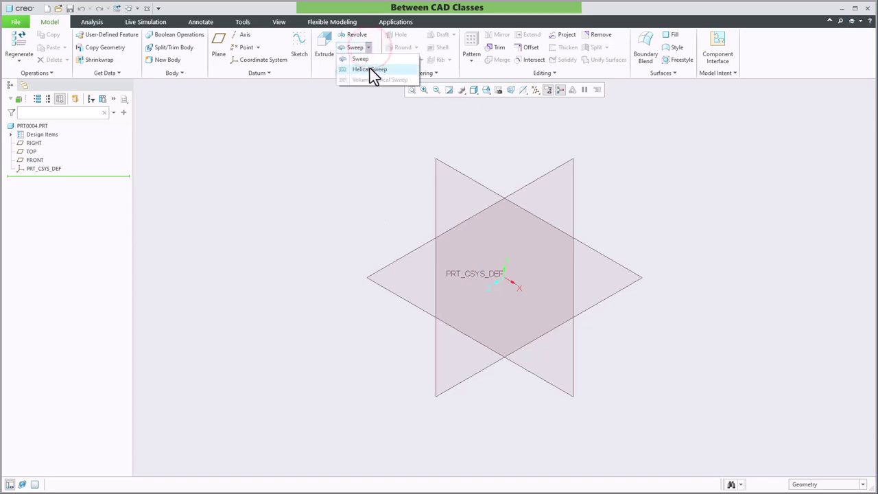
left_click(369, 70)
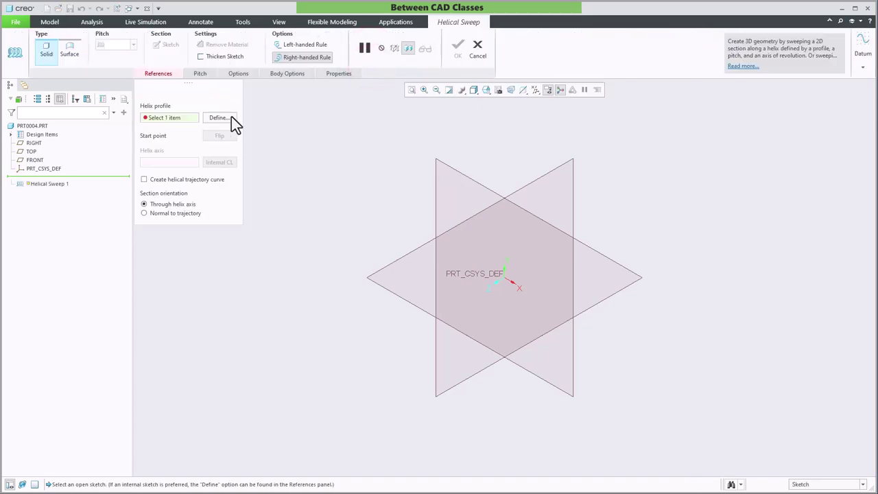
left_click(223, 115)
left_click(450, 164)
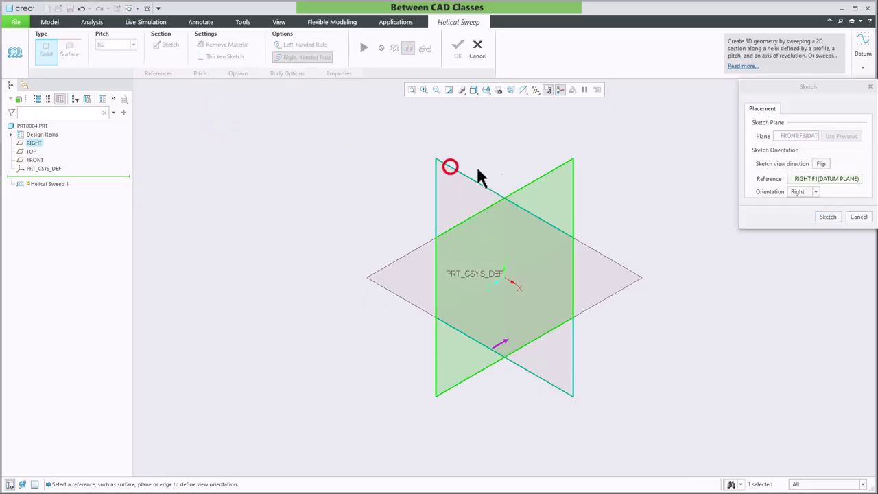
left_click(827, 216)
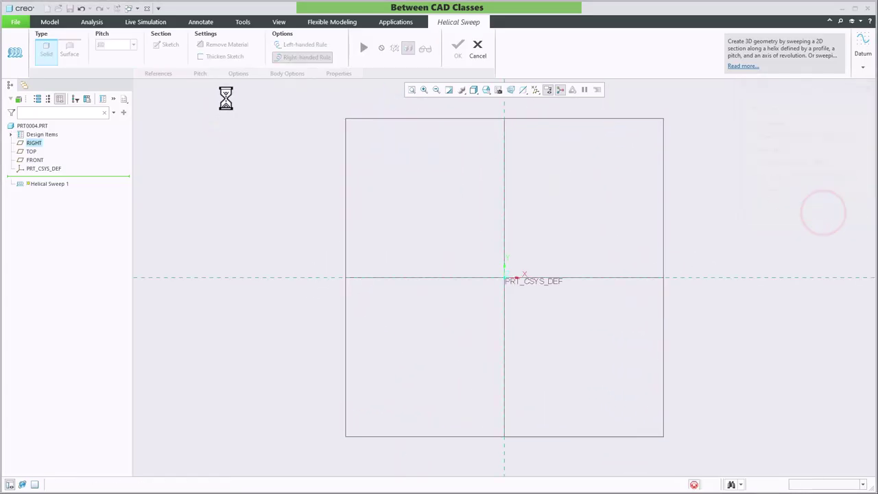
- Draw a vertical centerline through the origin in the helix profile sketch as the axis of revolution
left_click(404, 35)
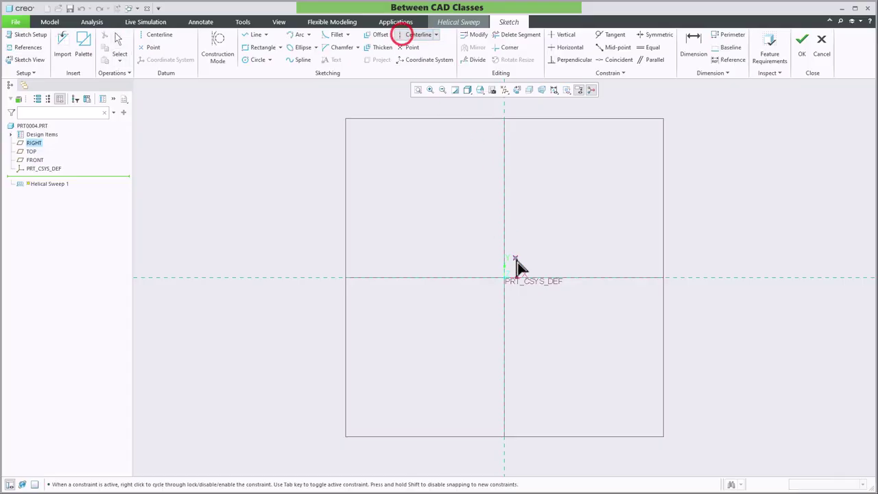
left_click(504, 278)
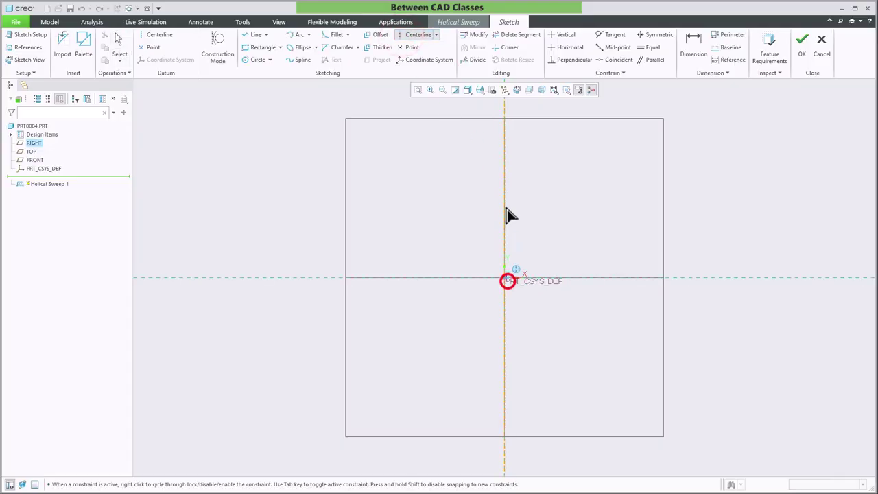
left_click(539, 196)
middle_click(539, 193)
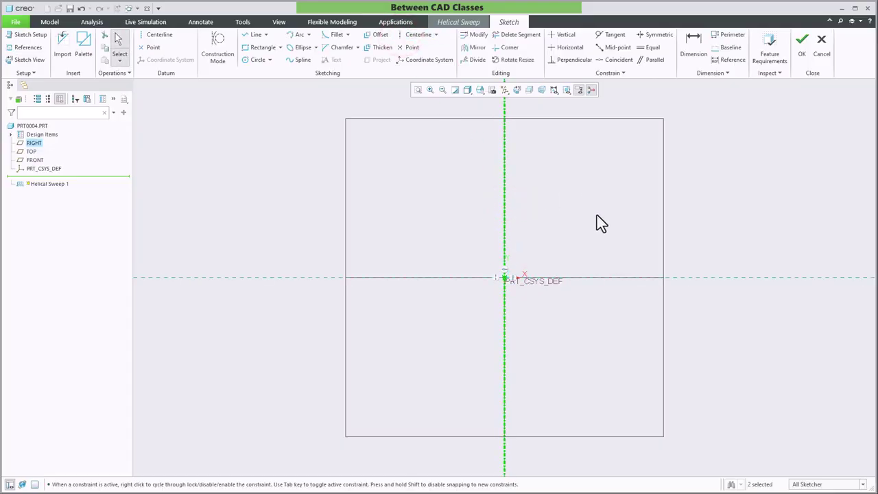
- Sketch a sloped profile line beside the centerline, widening downward to the horizontal reference at about 108°
left_click(255, 34)
left_click(525, 157)
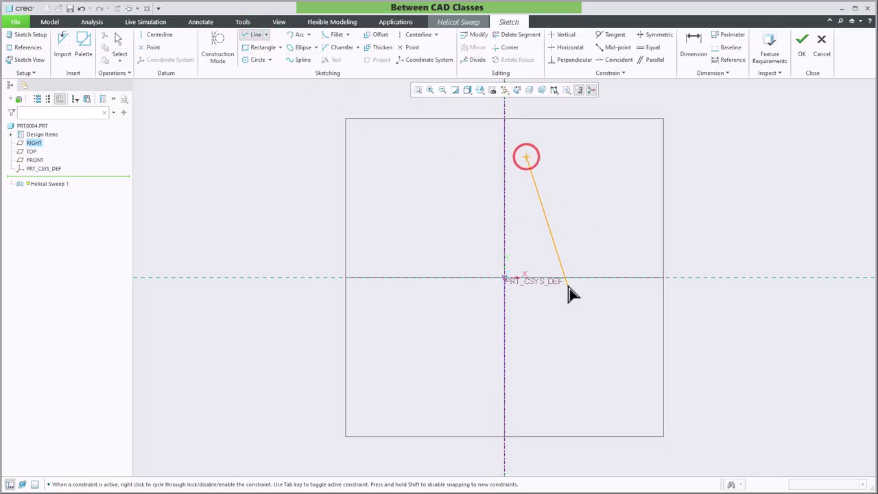
left_click(564, 278)
middle_click(569, 194)
- Set the line's upper end 10 and its lower end 25 from the centerline
scroll(547, 180, "up", 1)
left_click(511, 159)
type("10")
key("Return")
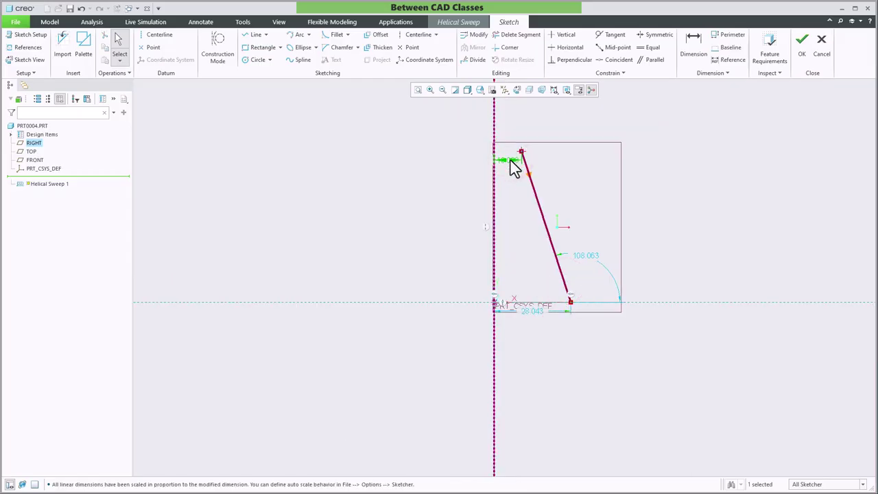
double_click(533, 311)
type("25")
key("Return")
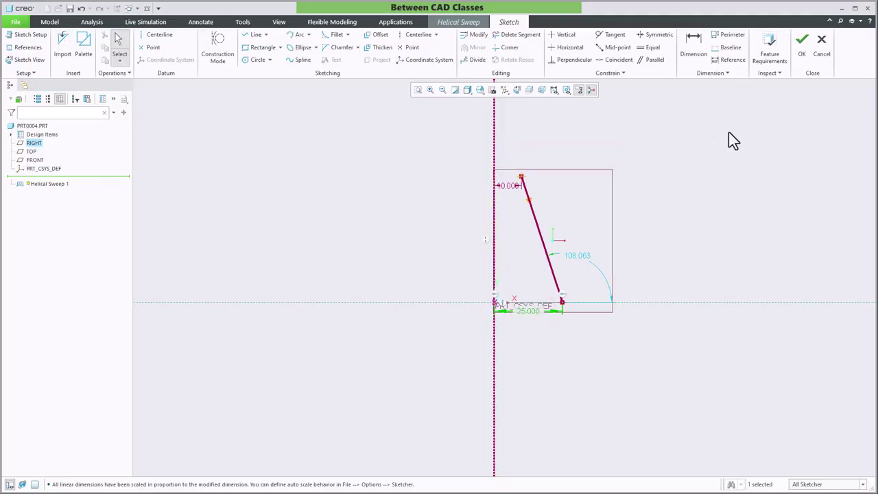
- Dimension the vertical distance between the profile line's endpoints as 40
left_click(693, 50)
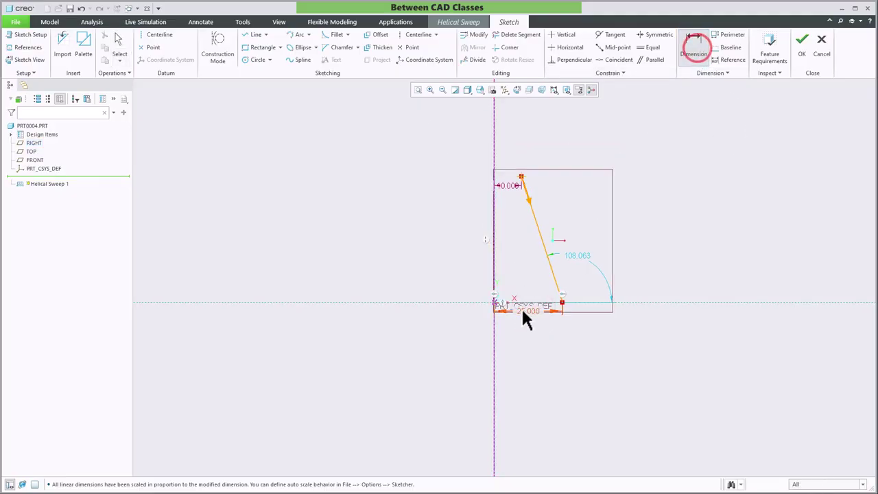
left_click(562, 303)
left_click(521, 176)
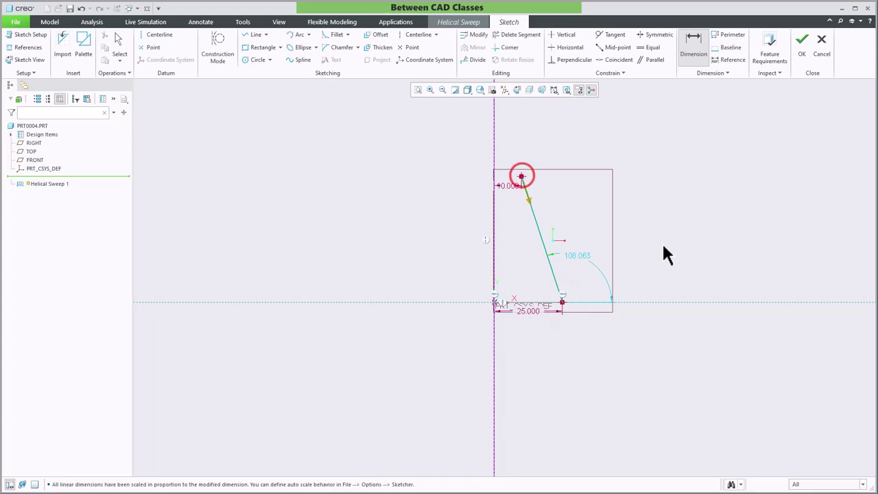
type("40")
key("Return")
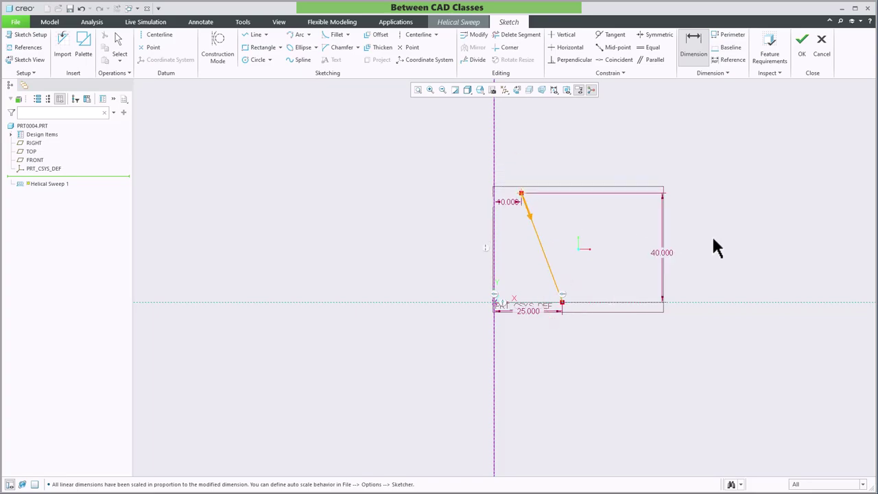
- Accept the profile sketch with the start point flipped to the line's lower end, and open the section sketch
left_click(802, 42)
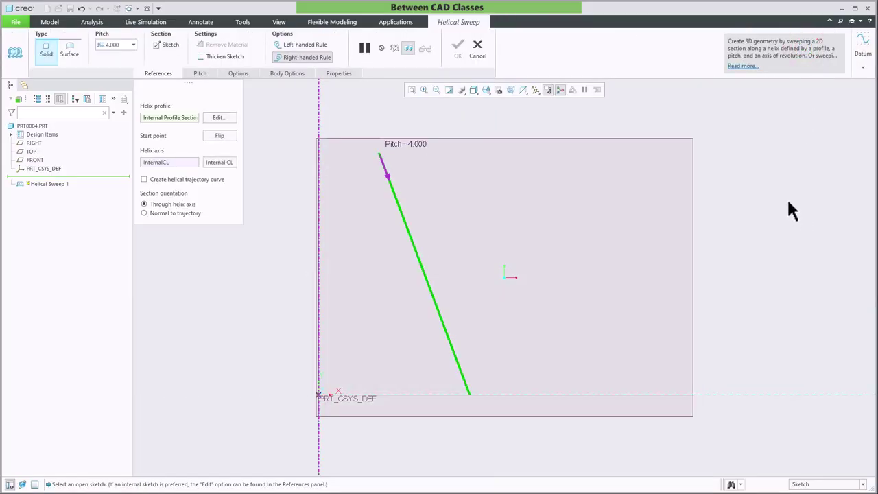
left_click(389, 182)
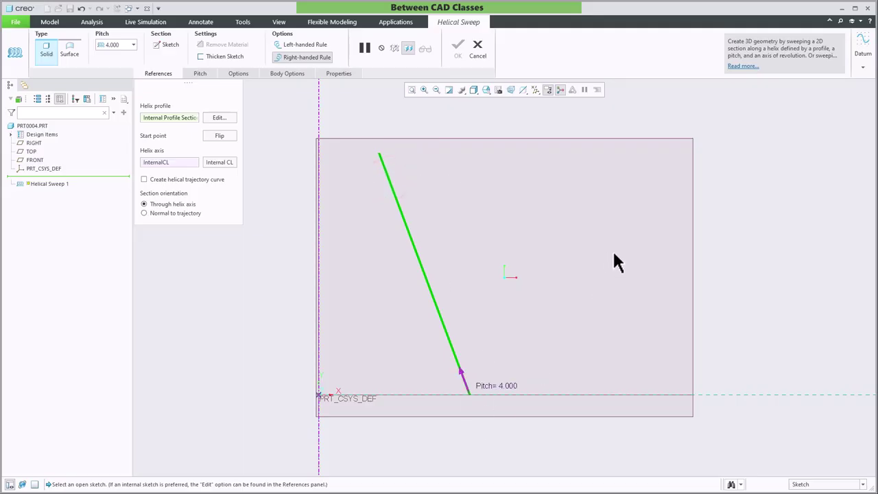
left_click(168, 47)
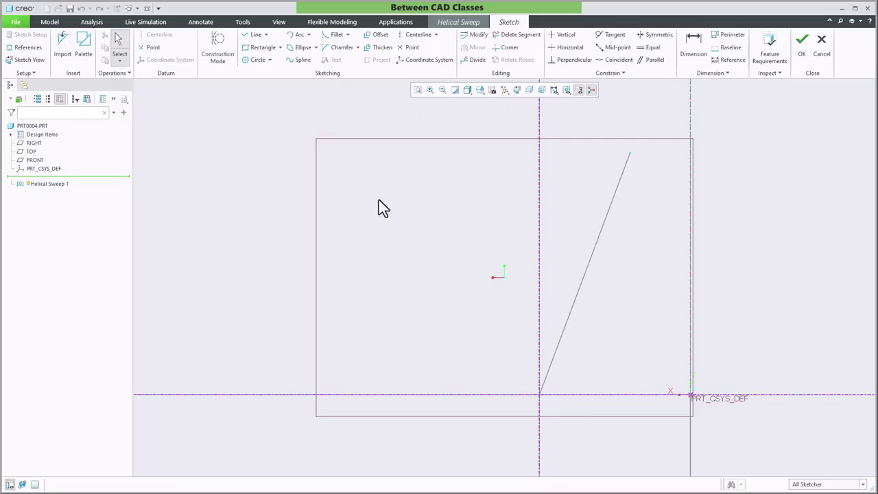
- Sketch a center rectangle about 4 by 2.35 at the start point of the helix profile
left_click(279, 47)
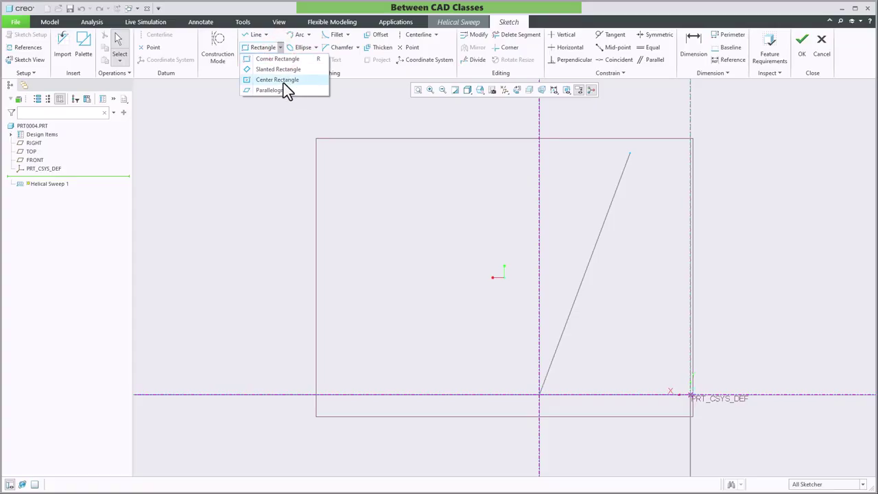
left_click(282, 80)
scroll(513, 384, "up", 1)
left_click(547, 398)
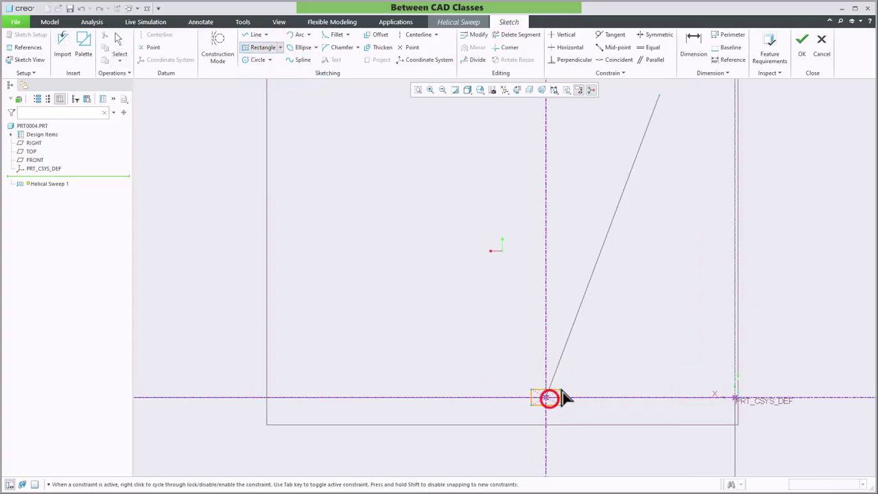
left_click(561, 388)
middle_click(571, 384)
- Set the rectangle's width to 4 and height to 2, and finish the section sketch
scroll(571, 384, "up", 3)
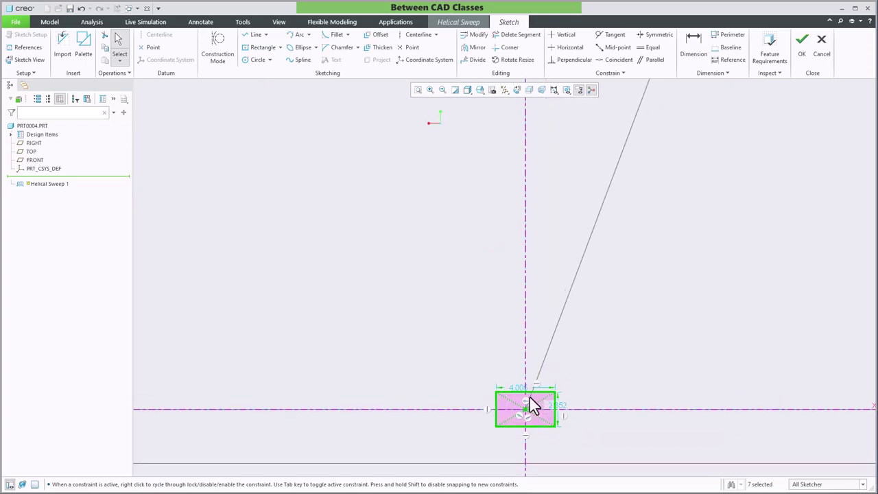
double_click(518, 387)
type("4")
key("Return")
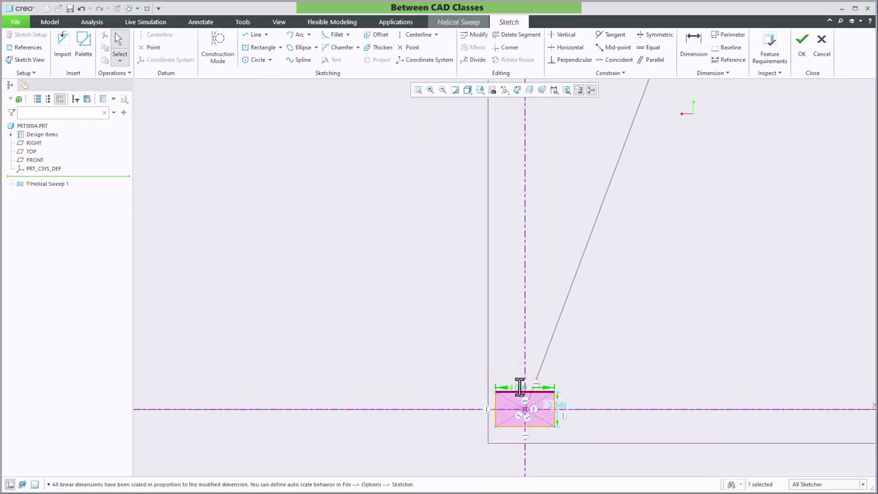
double_click(559, 405)
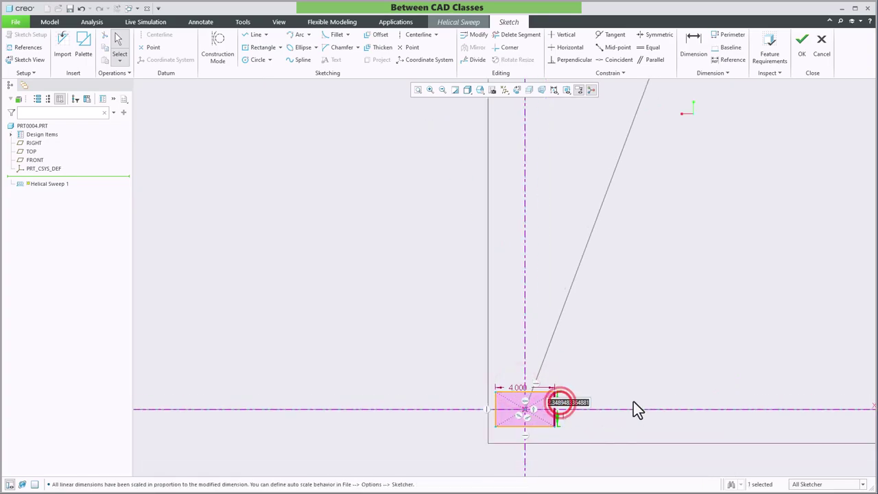
type("2")
key("Return")
scroll(633, 407, "down", 5)
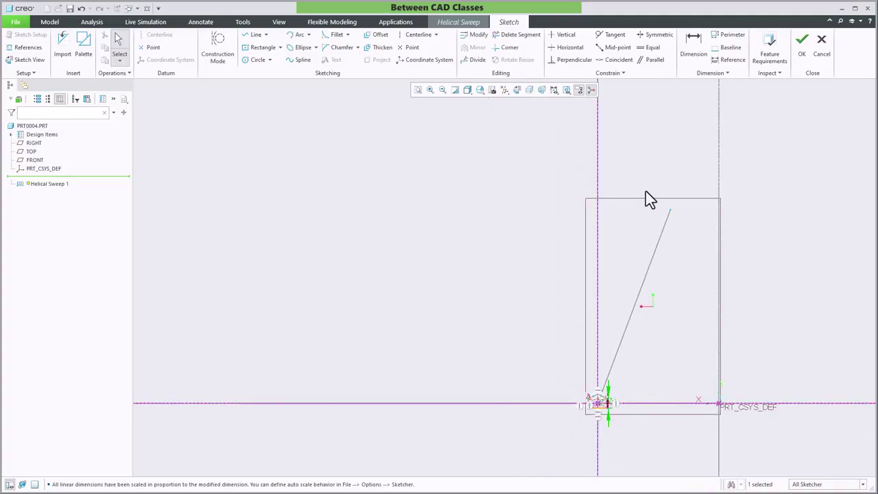
left_click(802, 50)
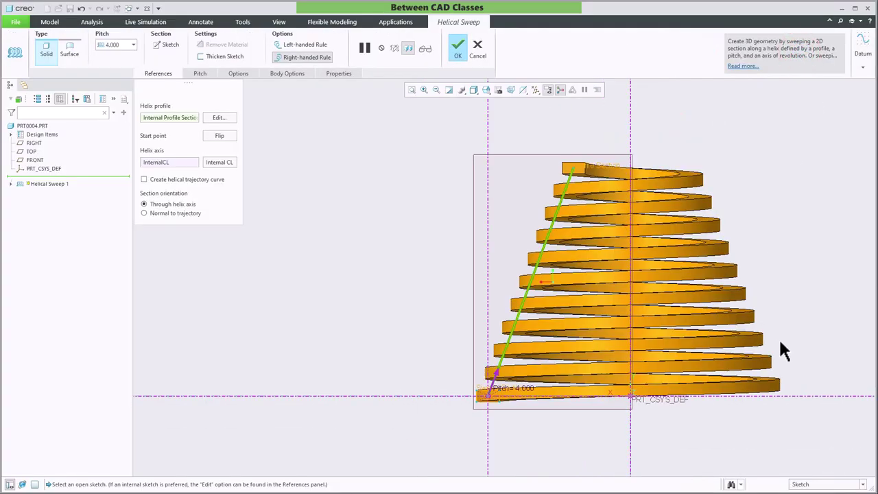
- Set the conical spring's pitch to 6
mouse_move(787, 325)
middle_mouse_down()
mouse_move(761, 321)
mouse_move(752, 339)
mouse_move(739, 313)
mouse_move(787, 327)
middle_mouse_up()
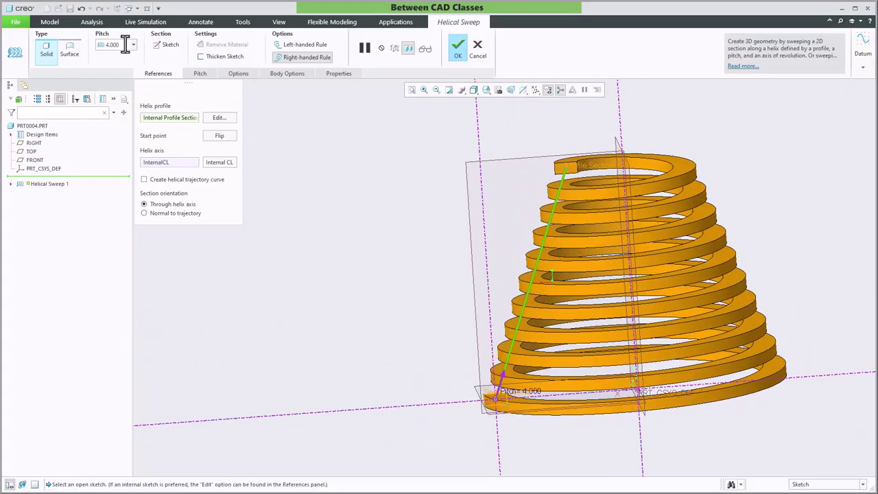
type("6")
key("Return")
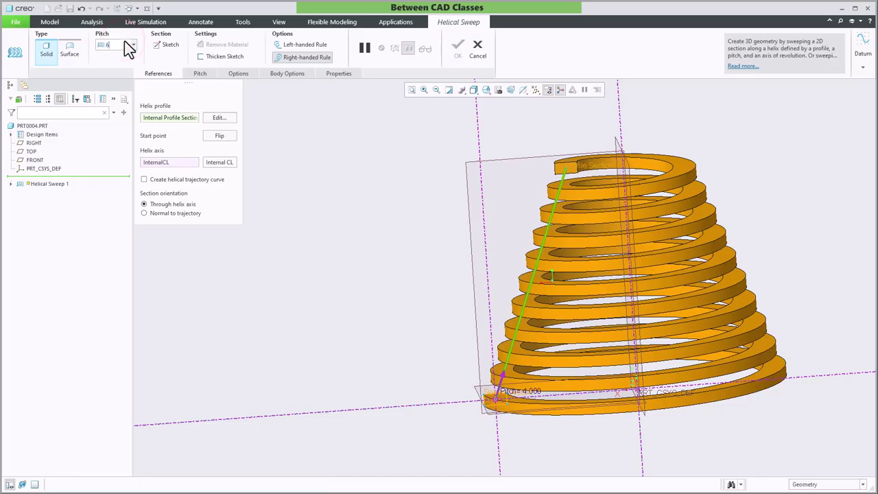
- Change the conical spring to the left-handed rule and complete the helical sweep
middle_click_drag(363, 214, 380, 212)
left_click(300, 46)
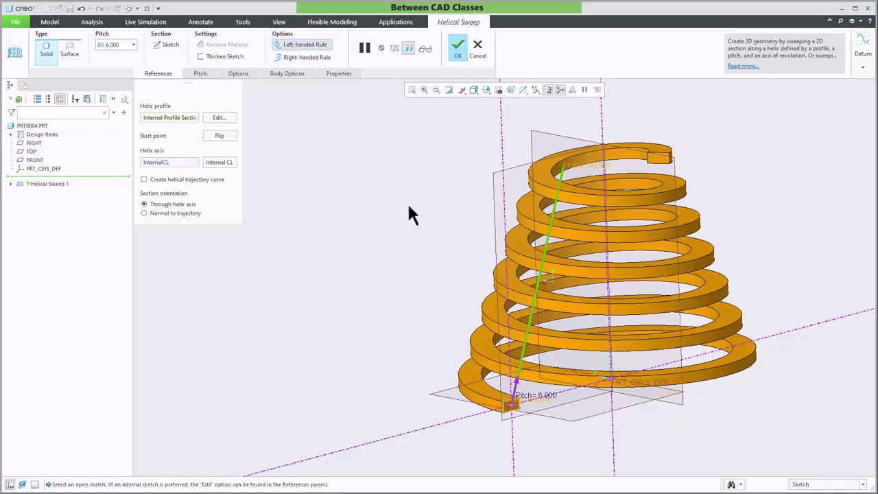
left_click(458, 47)
- Create a new part and start an Extrude with its sketch on the TOP plane
left_click(398, 275)
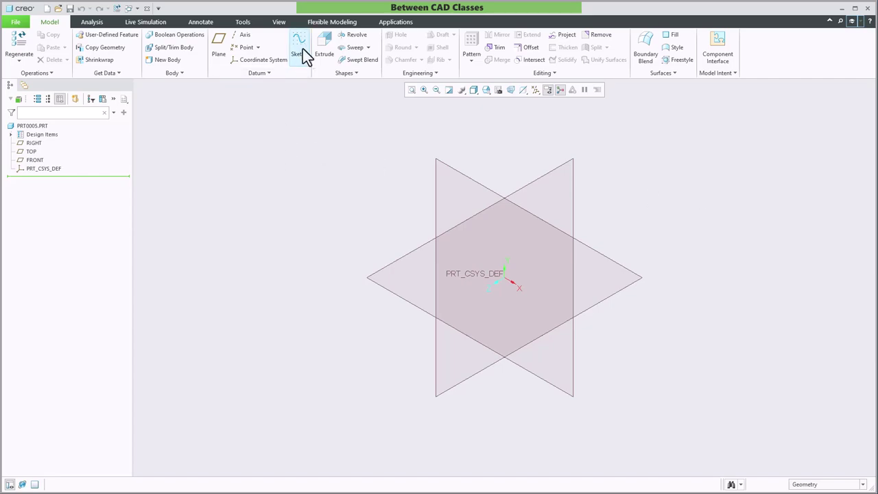
left_click(323, 47)
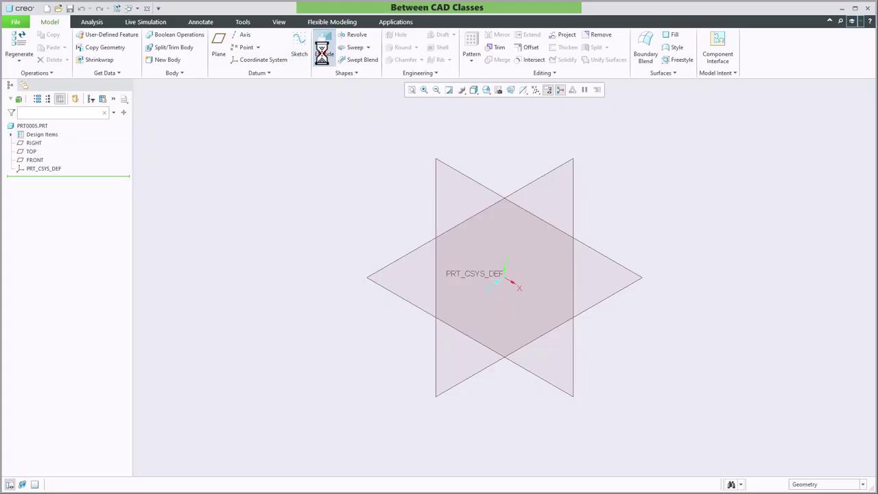
left_click(405, 253)
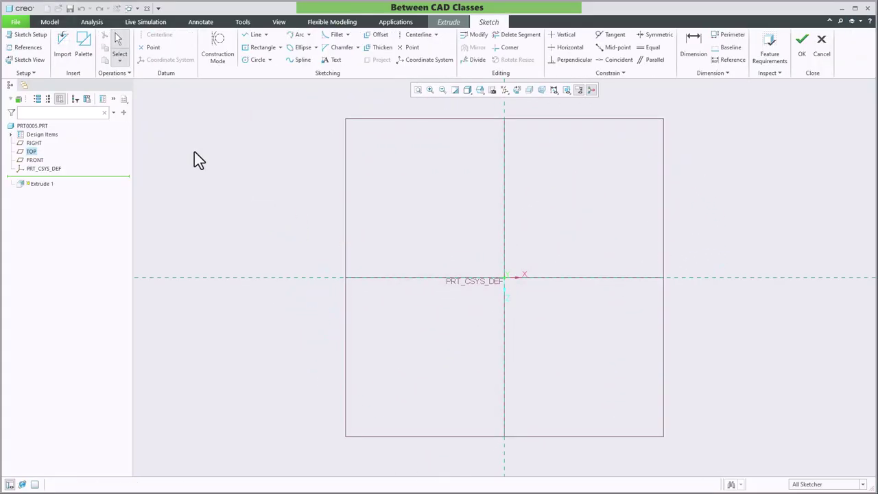
- Sketch a circle centered on the origin and set its diameter to 1
left_click(255, 60)
left_click(501, 277)
left_click(511, 262)
middle_click(511, 263)
double_click(468, 262)
type("1")
key("Return")
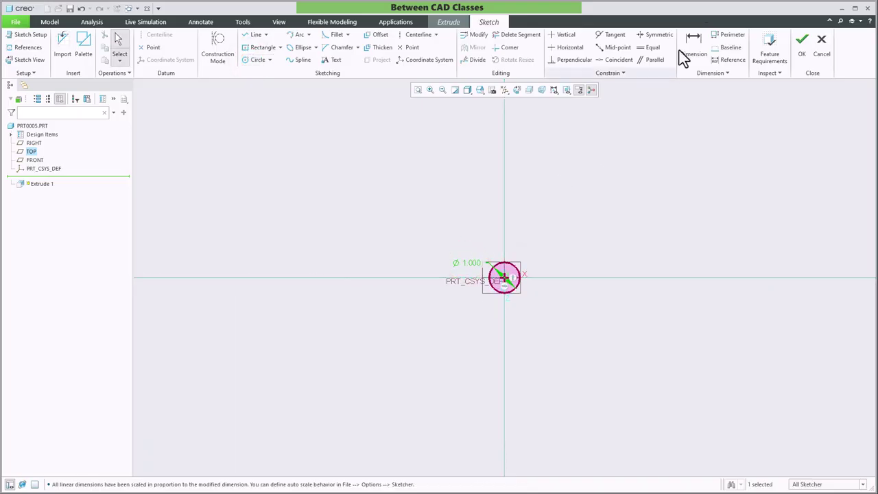
- Finish the circle sketch and extrude it to a depth of 12
left_click(804, 54)
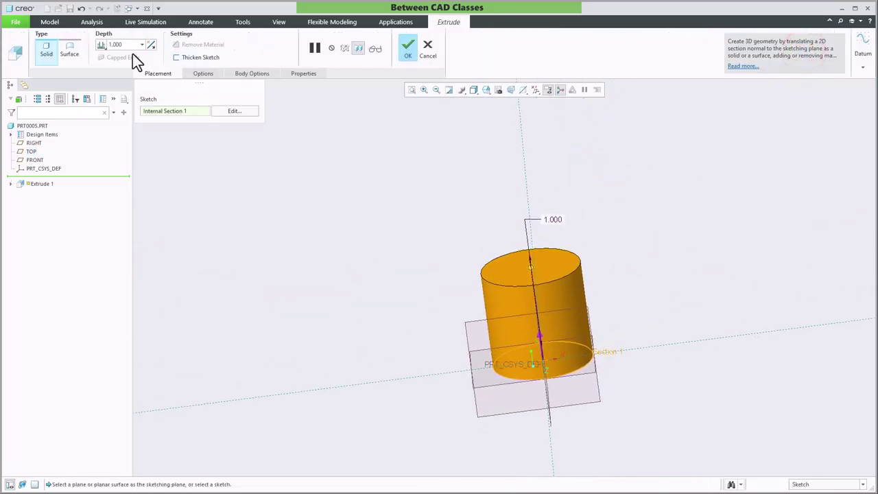
type("12")
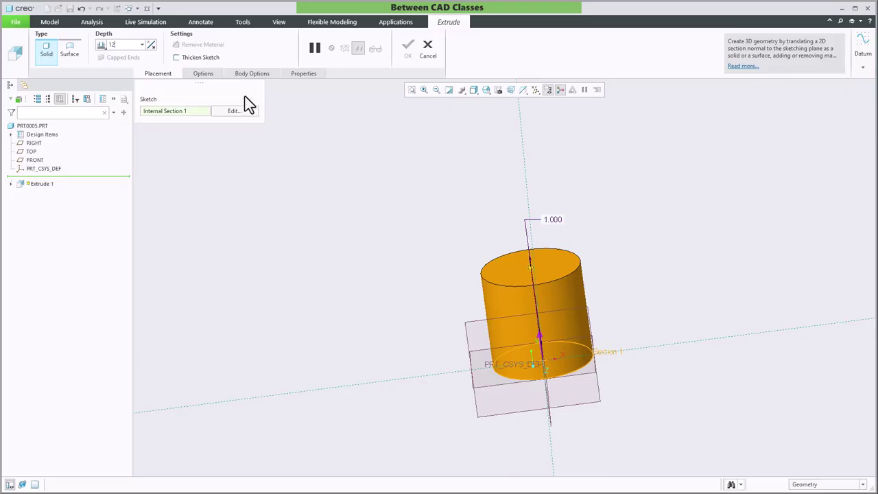
key("Return")
left_click(408, 49)
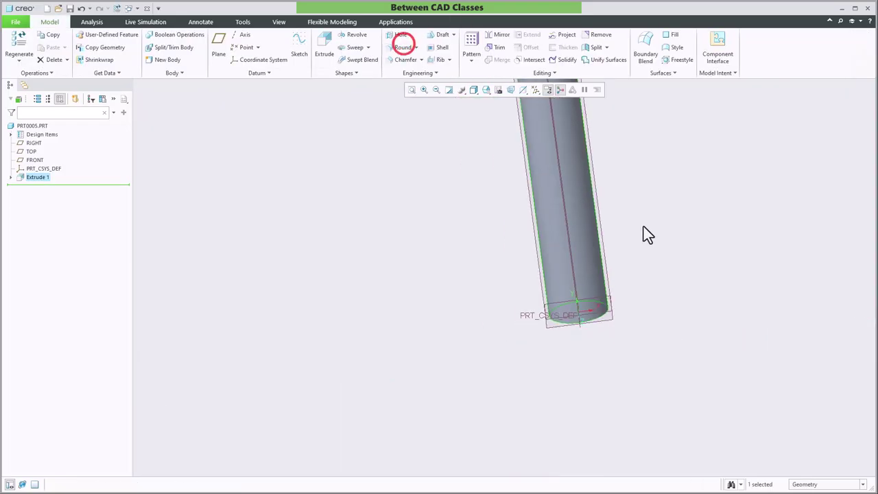
- Begin a Helical Sweep on the shaft and open its profile sketch on the FRONT plane, oriented by RIGHT
mouse_move(669, 179)
middle_mouse_down()
mouse_move(617, 314)
mouse_move(580, 345)
middle_mouse_up()
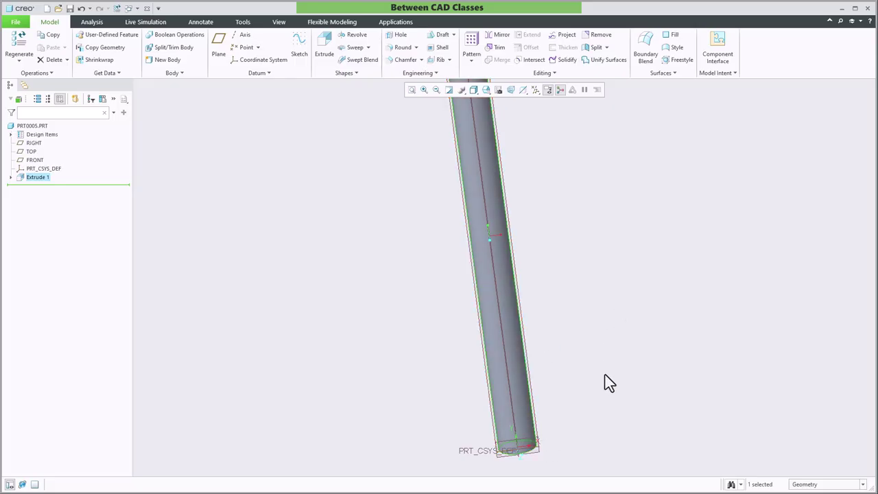
left_click(368, 48)
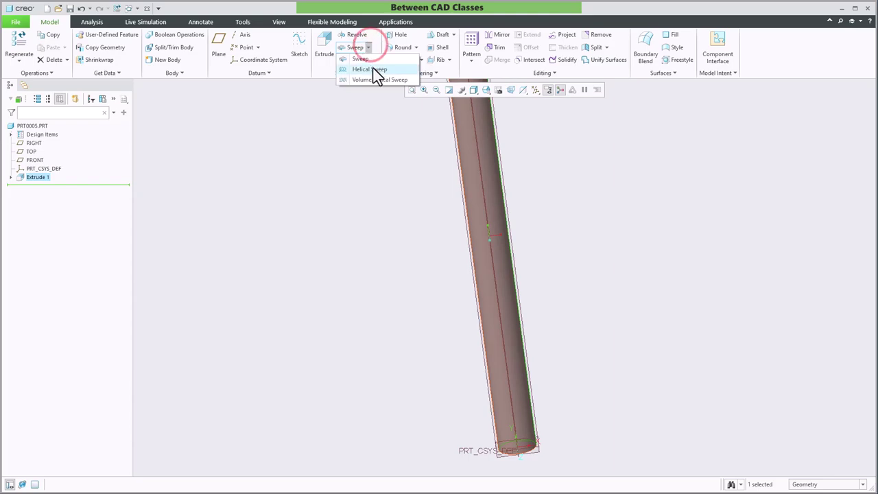
left_click(370, 69)
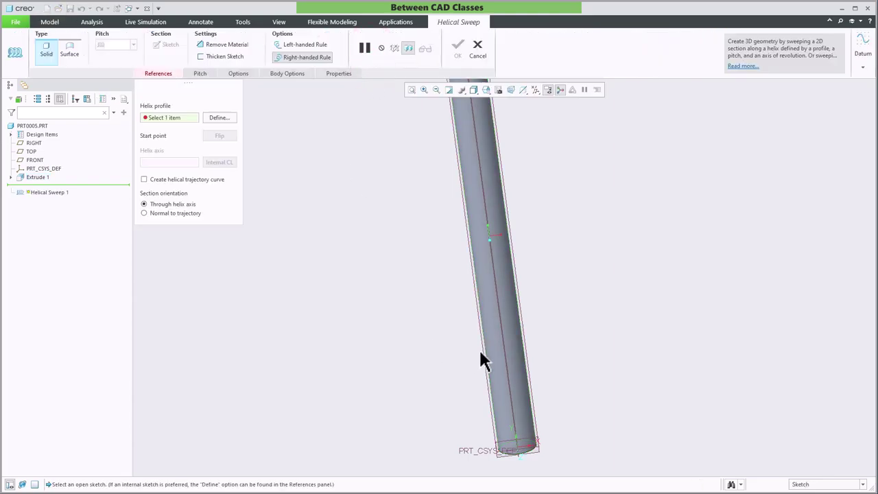
left_click(216, 120)
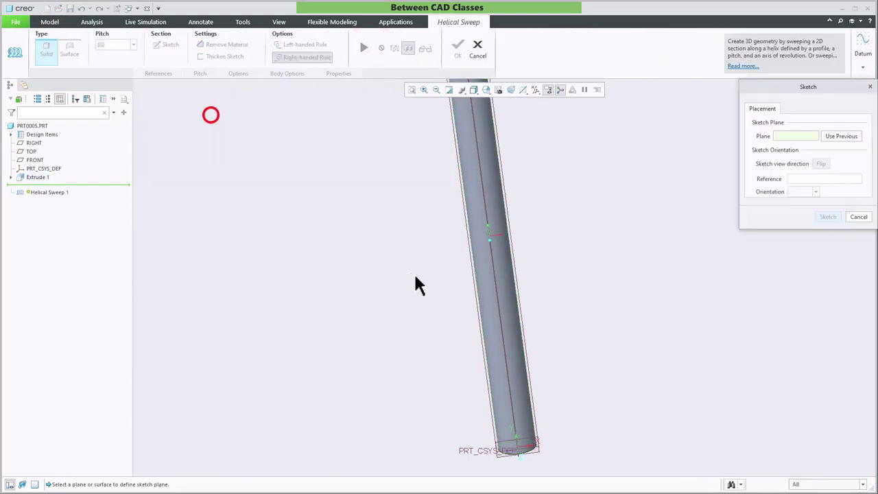
left_click(474, 289)
left_click(826, 217)
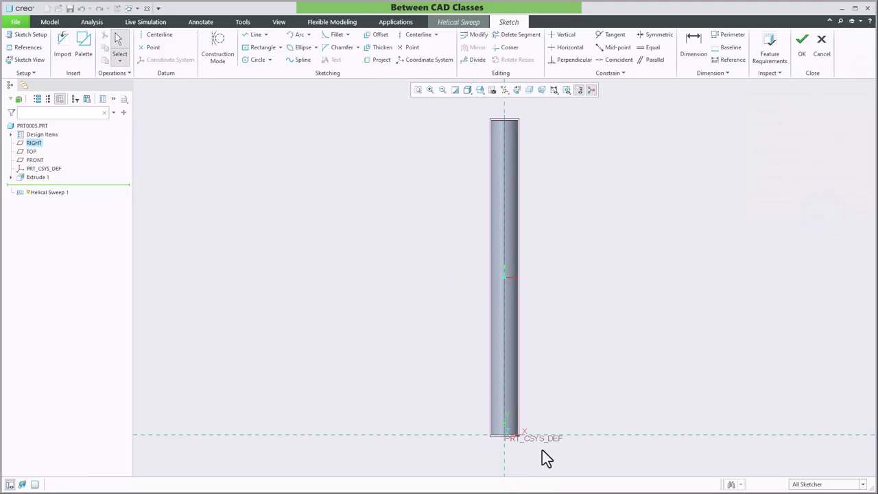
- Draw a vertical centerline through the origin along the shaft's axis
left_click(416, 34)
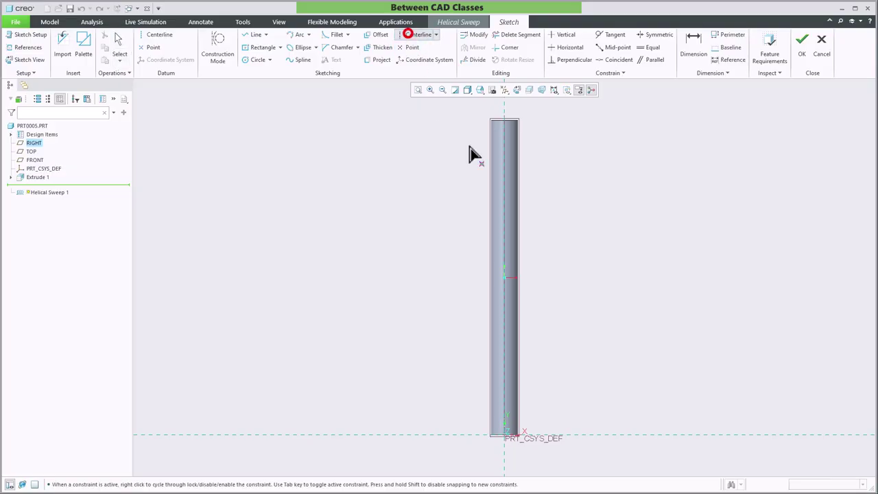
left_click(507, 437)
left_click(508, 403)
middle_click(564, 367)
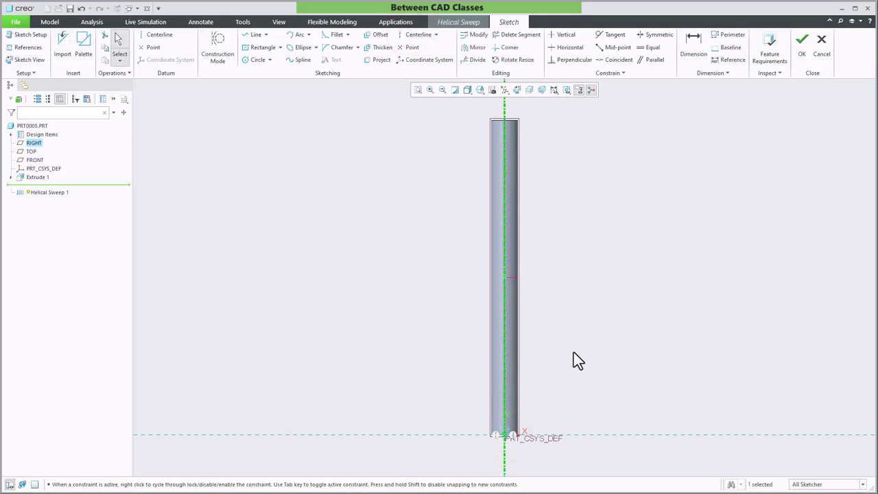
- Add the shaft's right side edge as a sketch reference
left_click(29, 48)
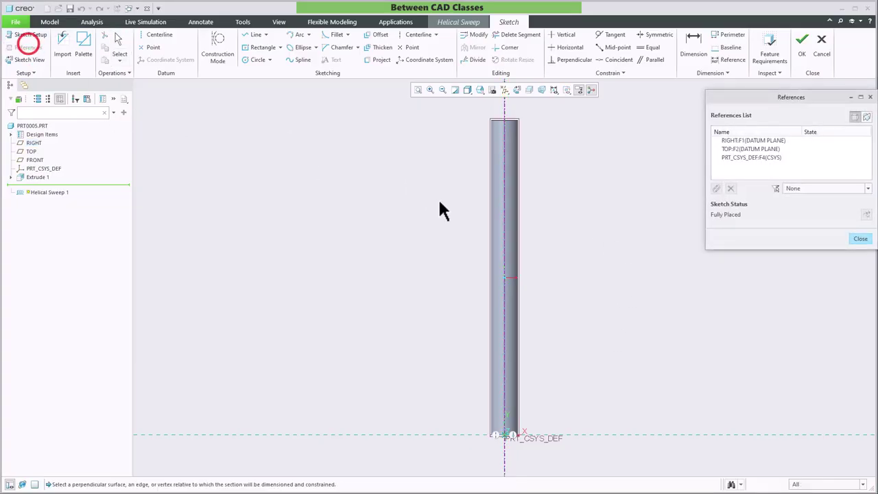
left_click(517, 259)
left_click(858, 239)
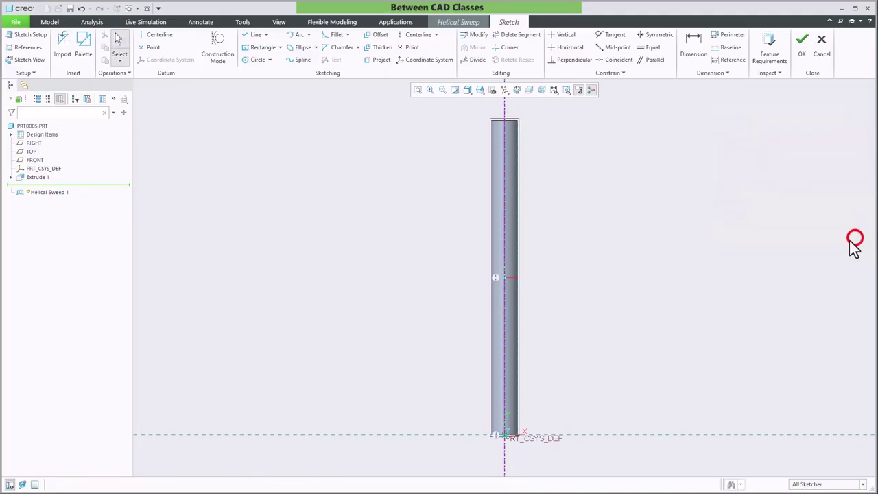
- Sketch a vertical line about 13.56 long along the referenced shaft edge, extending past both ends of the shaft
left_click(250, 36)
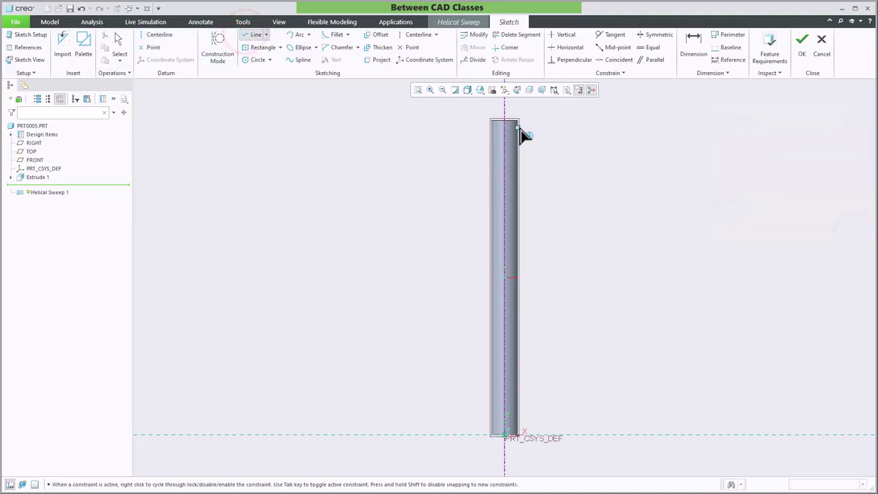
left_click(519, 103)
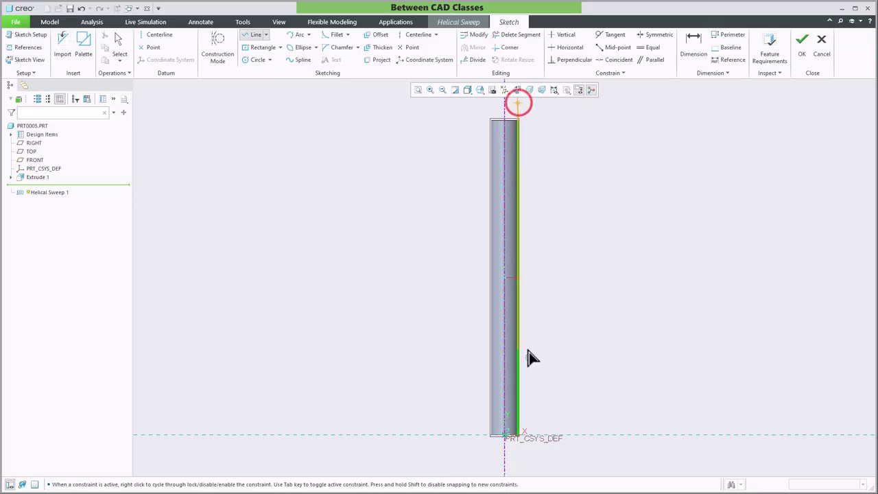
left_click(524, 458)
middle_click(539, 364)
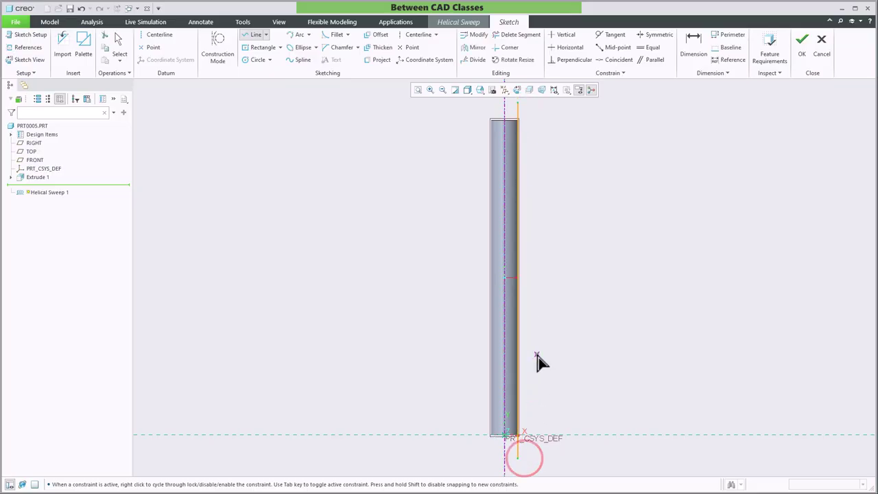
middle_click(544, 358)
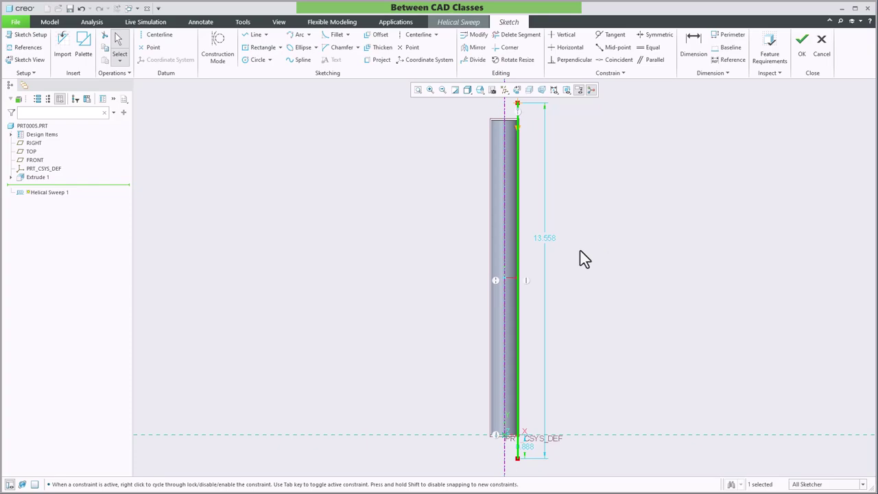
- Set the profile line's length to 12.4 and its overhang below the shaft's base to 0.2
left_click(546, 240)
double_click(545, 238)
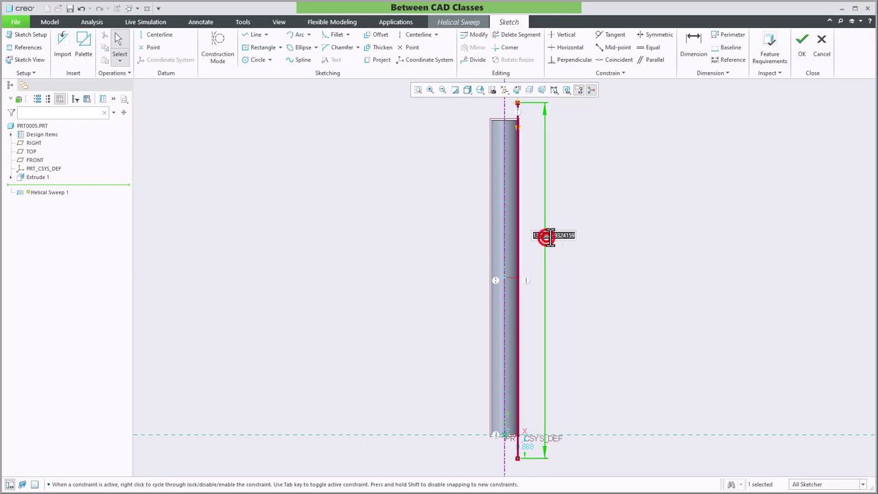
type("12.4")
key("Return")
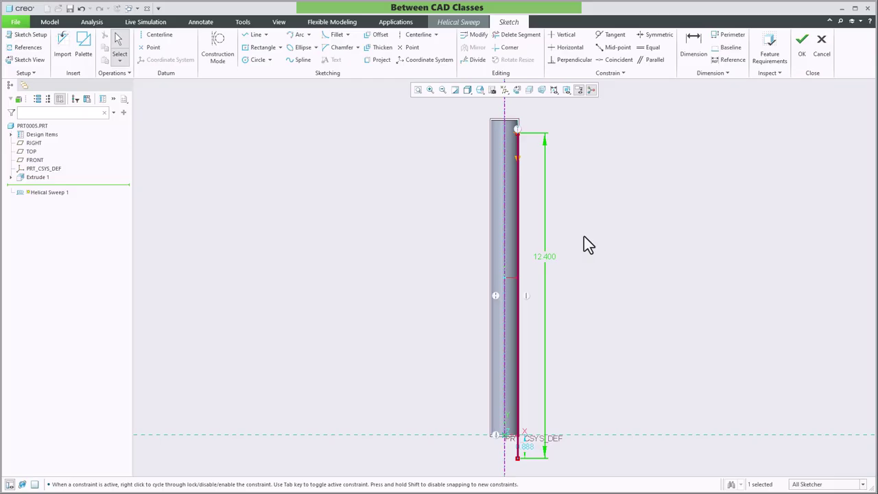
scroll(522, 445, "up", 3)
double_click(530, 457)
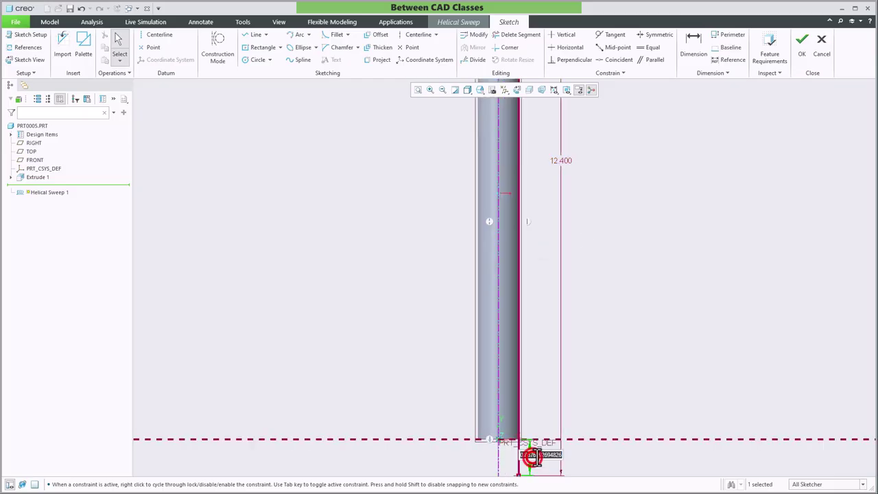
type(".2")
key("Return")
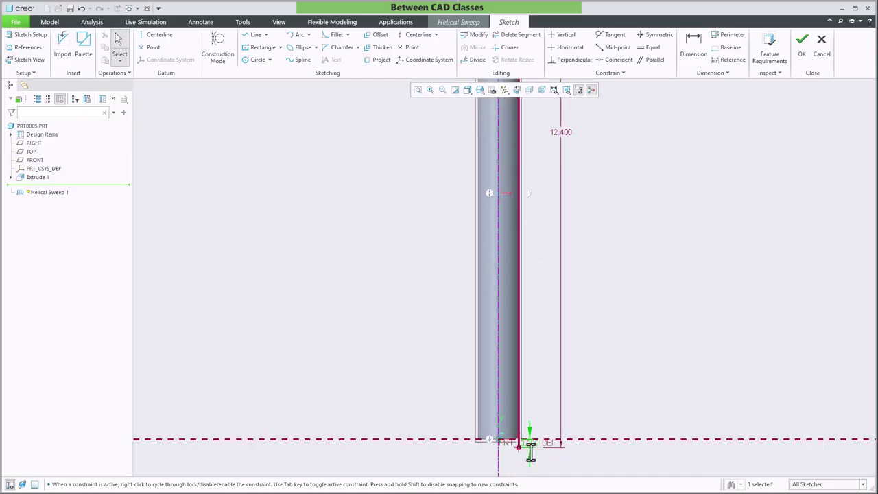
- Finish the helix profile sketch and flip the sweep's start point to the lower end of the profile line
scroll(623, 284, "down", 3)
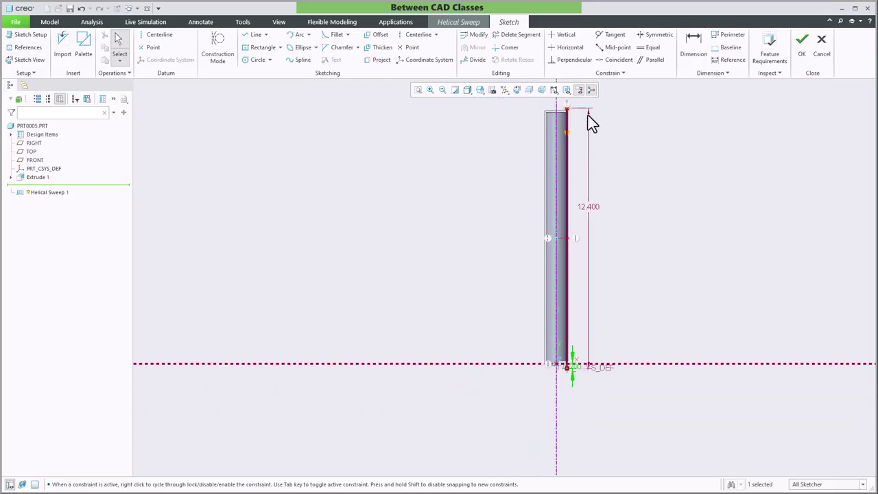
scroll(556, 202, "up", 4)
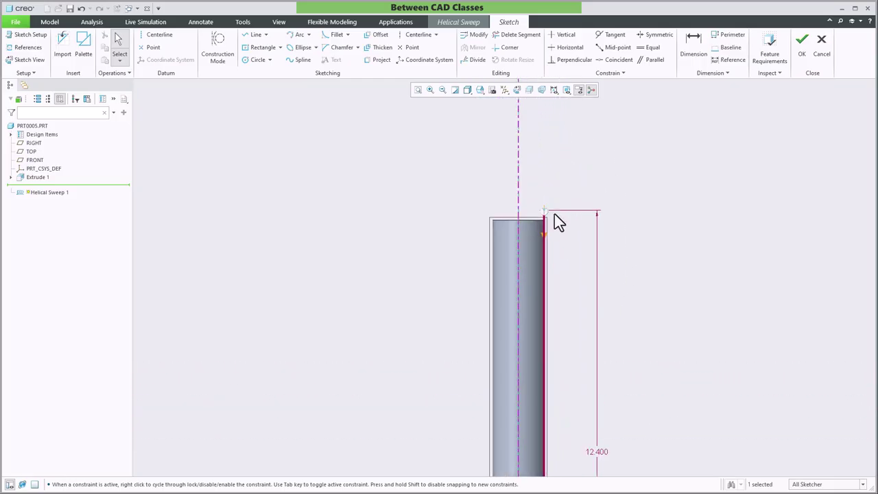
mouse_move(632, 369)
middle_mouse_down("shift")
mouse_move(619, 295)
mouse_move(617, 303)
middle_mouse_up("shift")
left_click(610, 208)
scroll(716, 115, "down", 1)
left_click(802, 53)
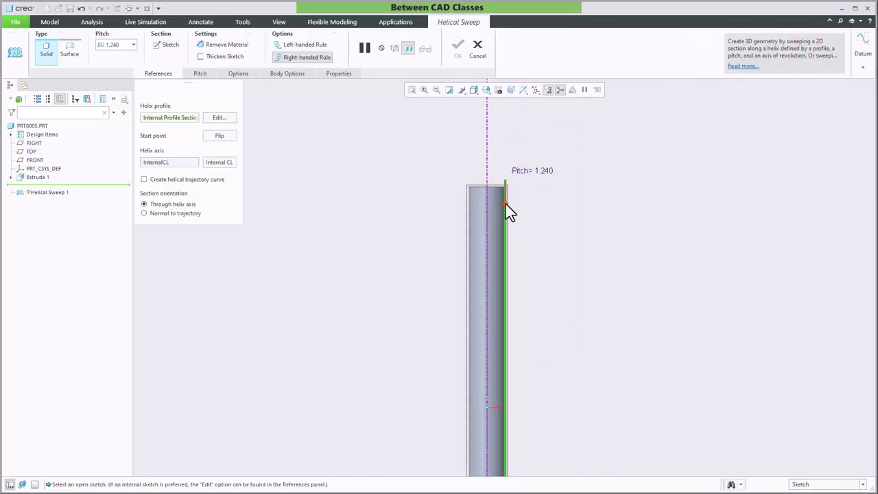
middle_click_drag(620, 416, 590, 113, "shift")
scroll(502, 333, "up", 2)
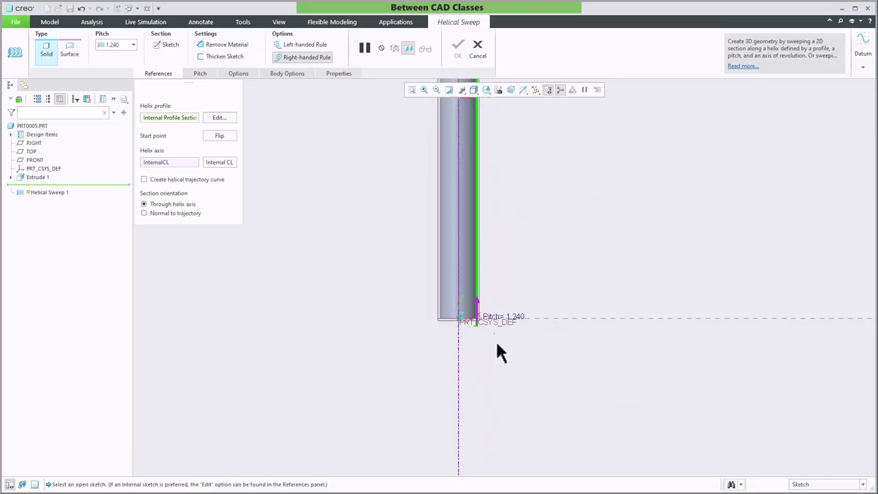
scroll(486, 332, "down", 7)
scroll(465, 318, "down", 5)
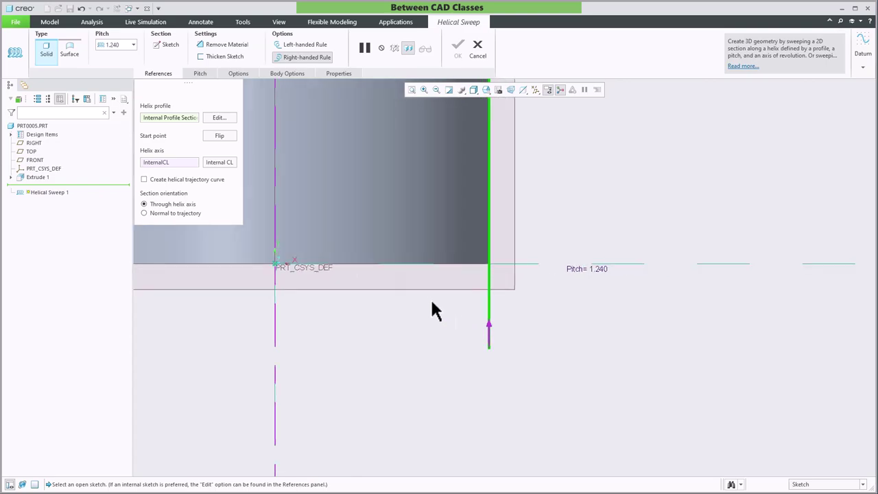
- Open the sweep section sketch and draw a closed trapezoid from the shaft's bottom corner down to the start point, short side about 0.116
left_click(164, 45)
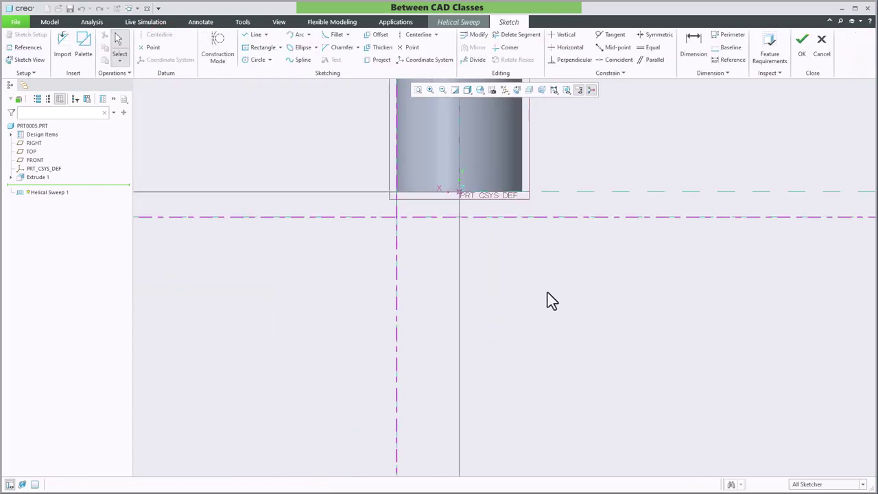
scroll(479, 272, "up", 2)
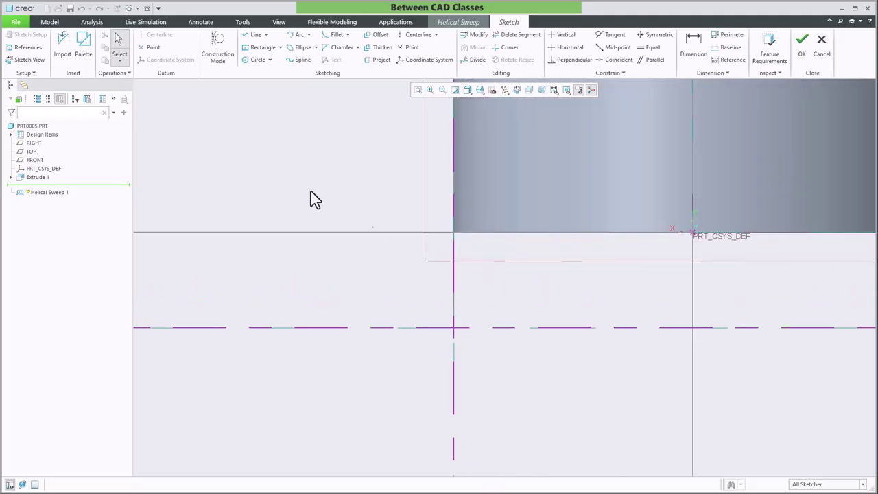
left_click(253, 34)
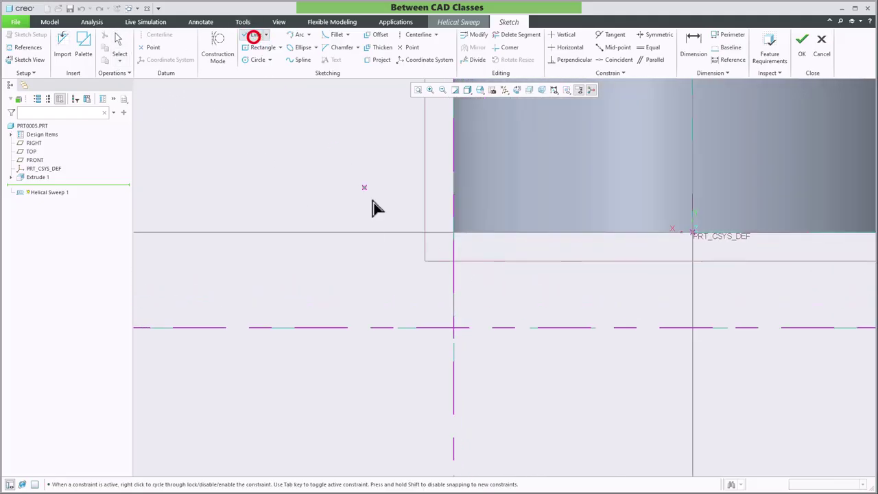
left_click(453, 234)
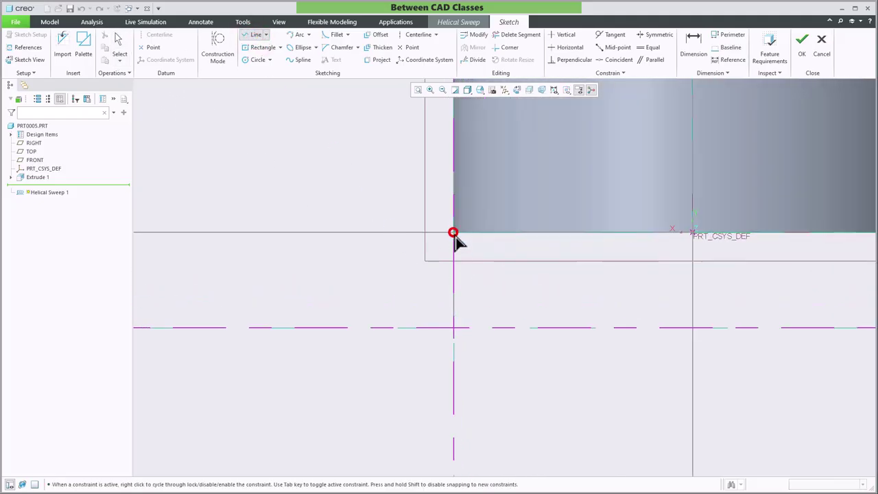
left_click(454, 327)
left_click(505, 304)
left_click(505, 251)
left_click(454, 235)
middle_click(521, 247)
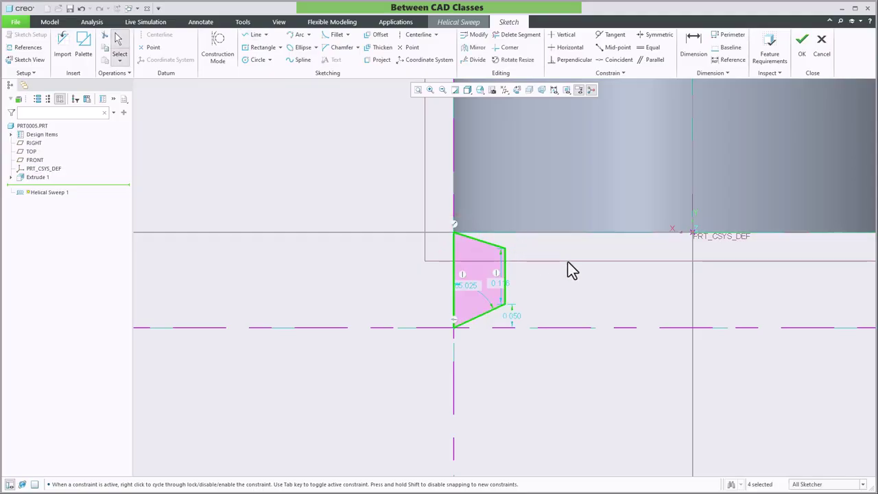
- Dimension the trapezoid's long vertical side and convert the conflicting dimension to a reference dimension
left_click(693, 47)
left_click(455, 250)
middle_click(391, 273)
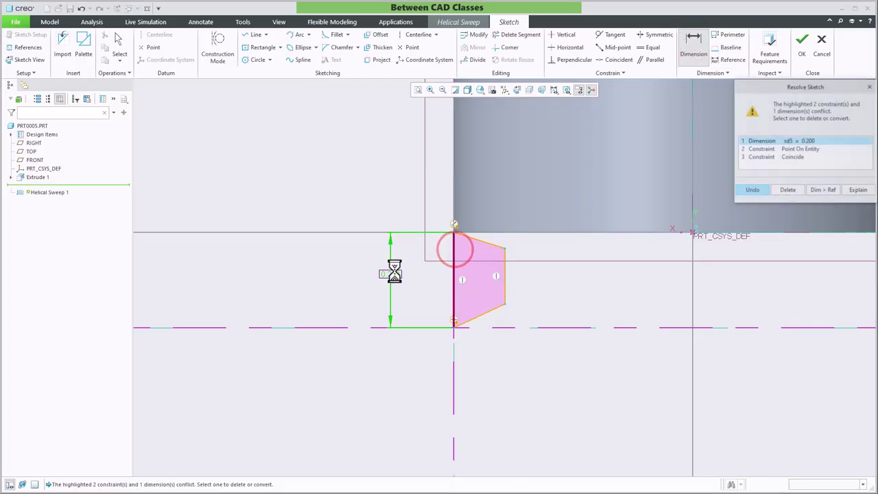
left_click(823, 190)
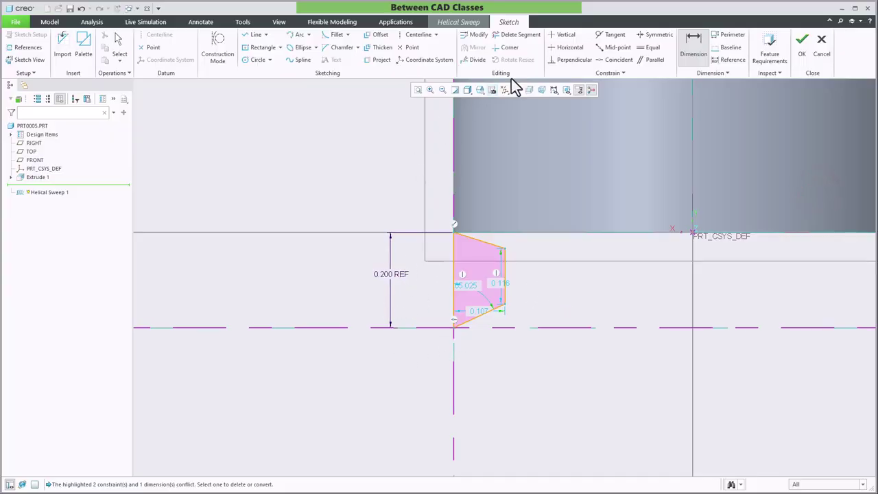
- Set the trapezoid's short vertical side to 0.1 and constrain its two slanted sides to equal length
double_click(499, 284)
type("0.1")
key("Return")
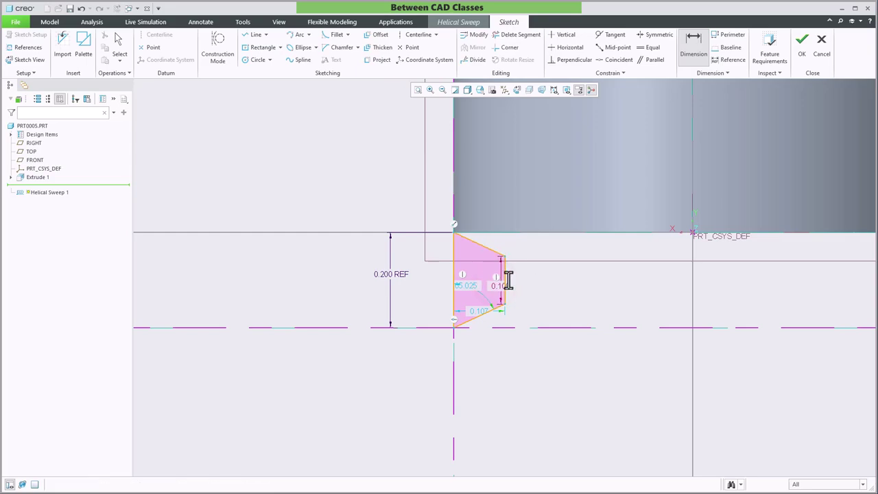
left_click(651, 47)
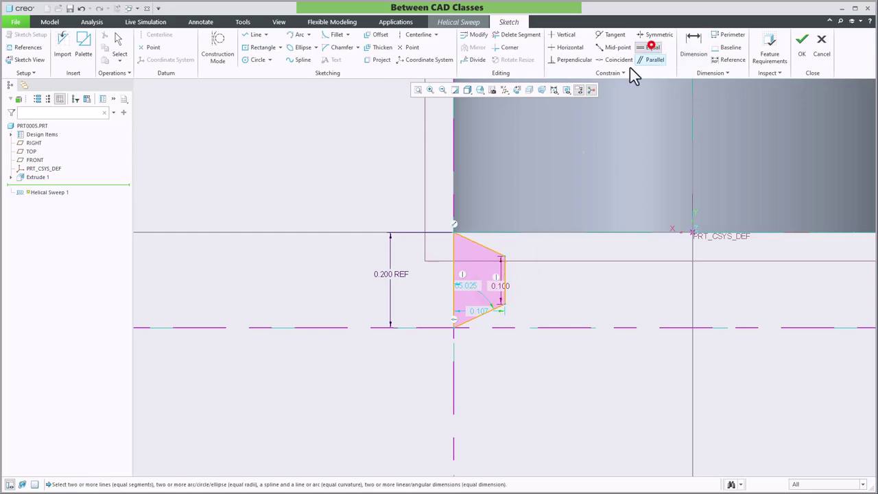
left_click(495, 252)
left_click(478, 312)
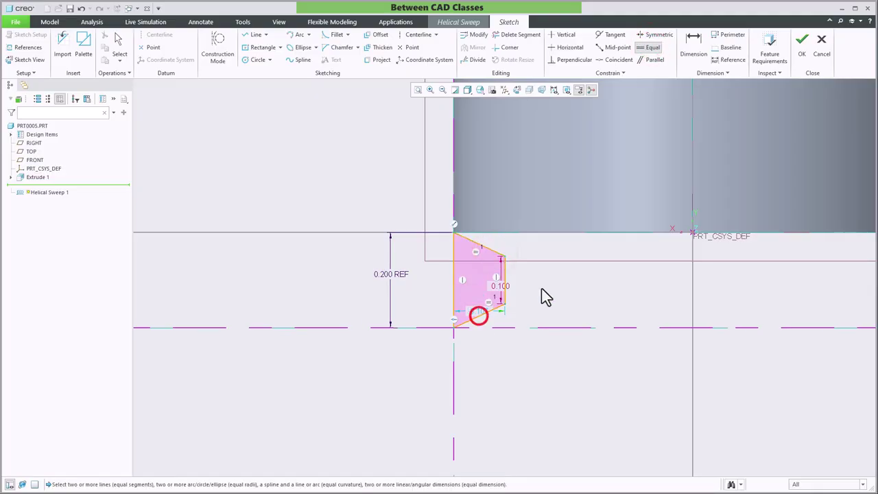
middle_click(477, 310)
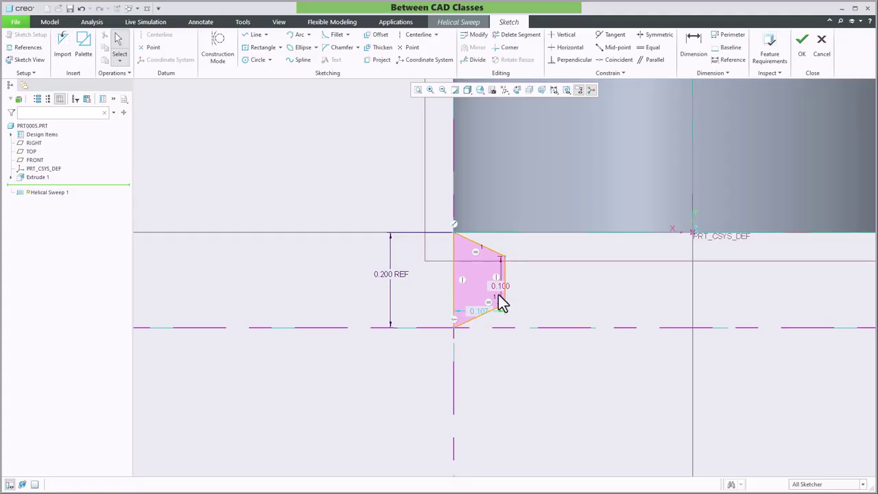
- Set the trapezoid's horizontal depth between its vertical sides to 0.15
left_click_drag(506, 291, 574, 295)
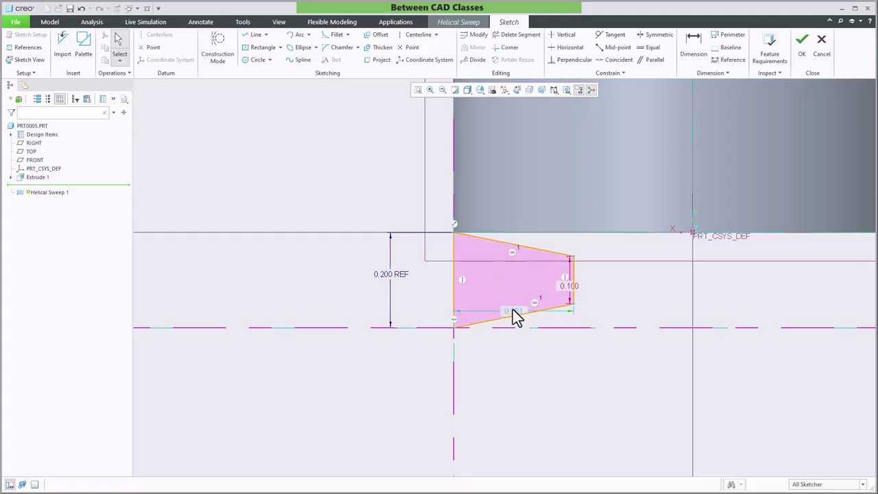
double_click(515, 308)
type(".1")
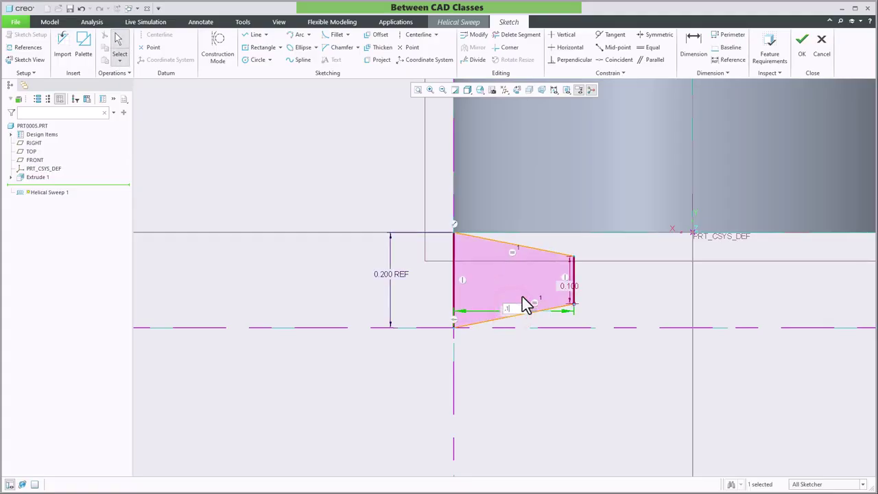
type("5")
key("Return")
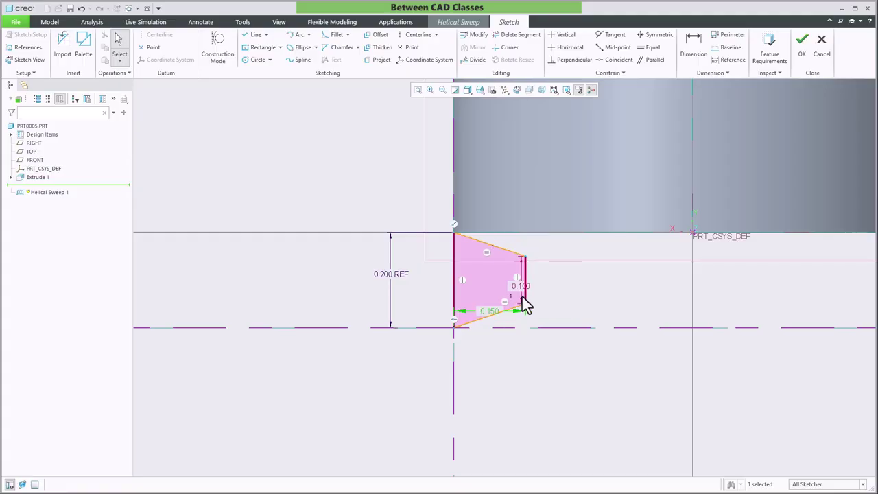
- Finish the section sketch and set the helical sweep to remove material from the shaft
scroll(607, 277, "up", 2)
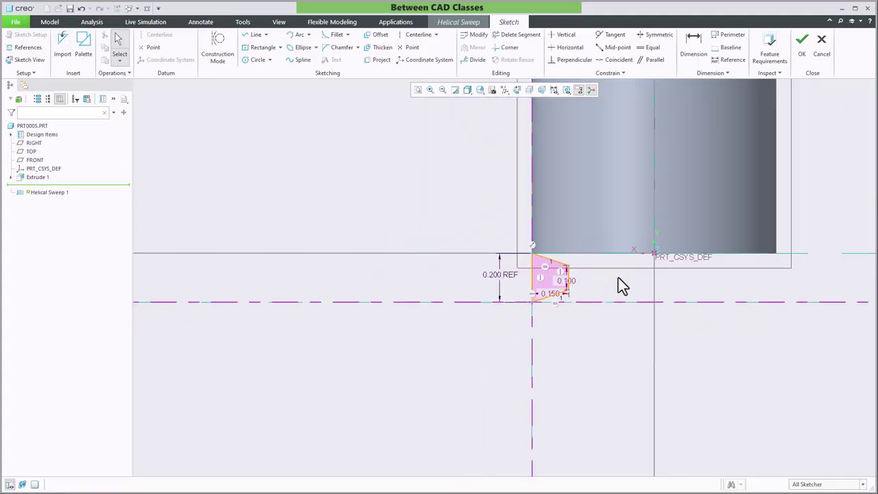
left_click(803, 54)
middle_click_drag(640, 308, 561, 361)
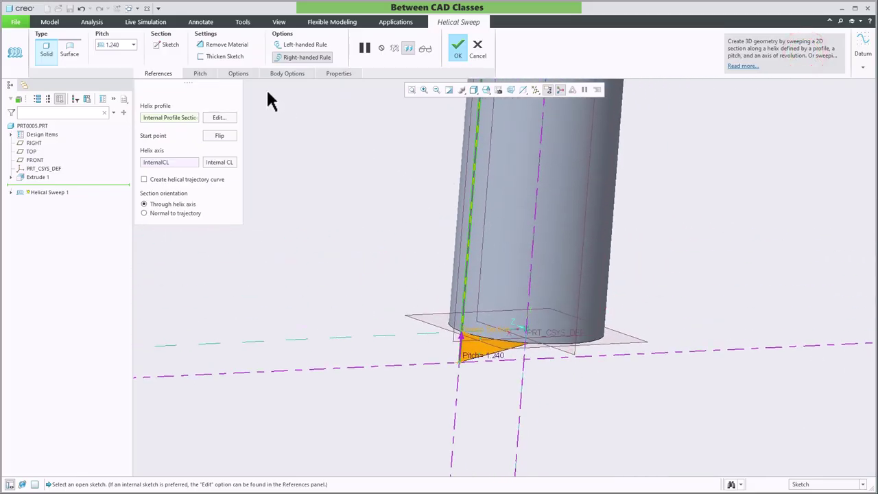
left_click(226, 44)
scroll(391, 277, "up", 3)
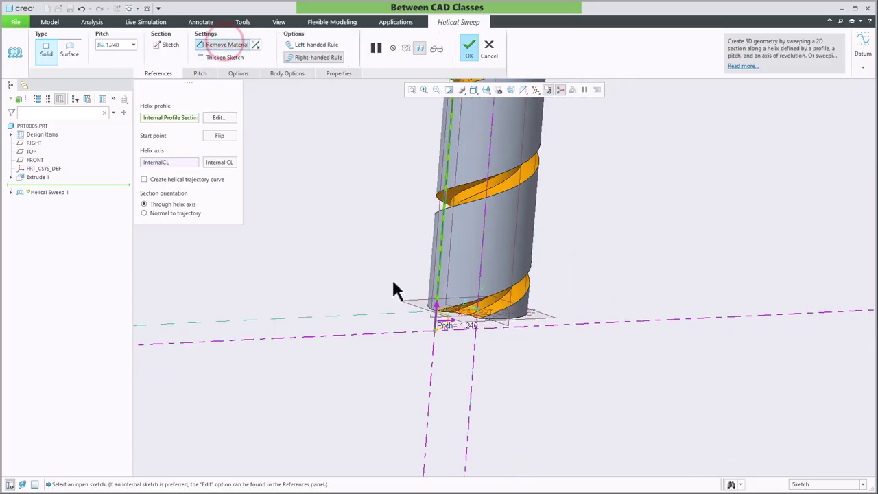
middle_click_drag(392, 277, 399, 308, "shift")
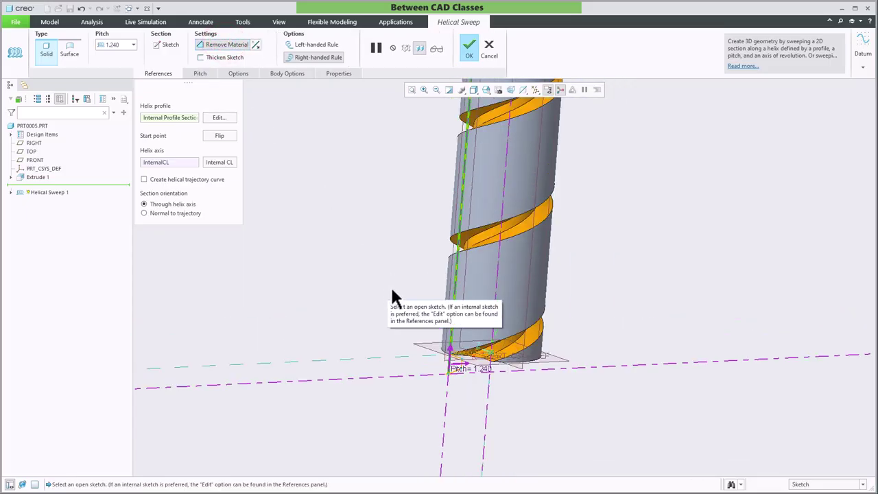
- Set the helical sweep's pitch to 0.5 and complete the threaded cut
double_click(121, 43)
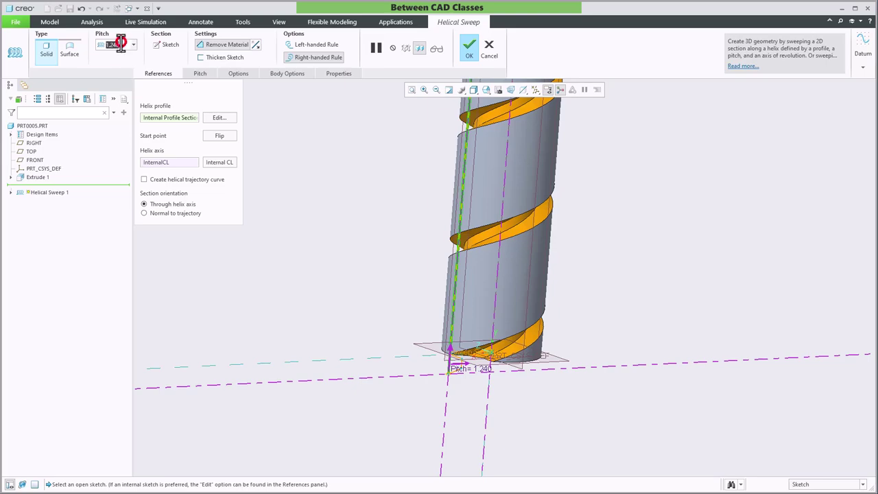
type(".5")
key("Return")
middle_click_drag(678, 270, 761, 294, "shift")
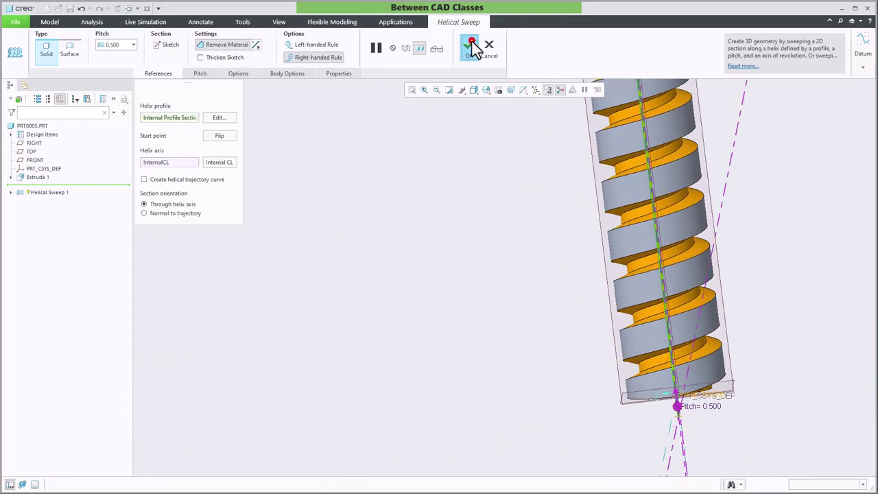
left_click(469, 49)
left_click(707, 152)
middle_click_drag(697, 111, 594, 354, "shift")
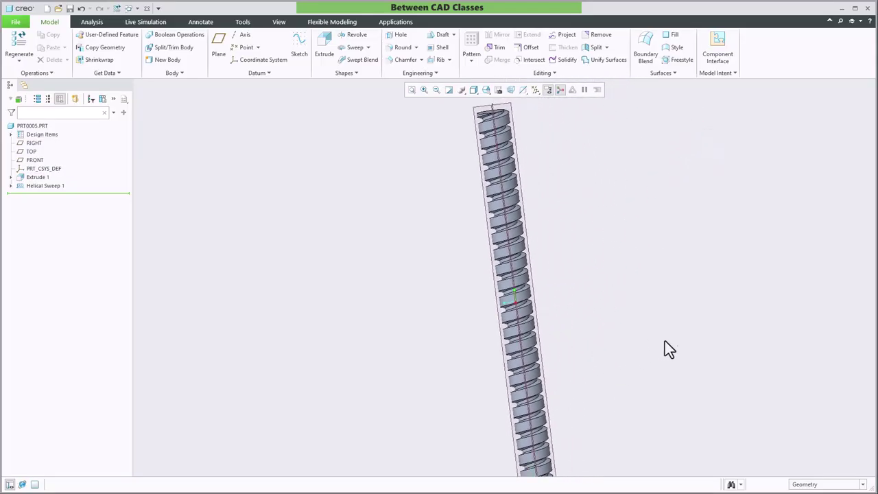